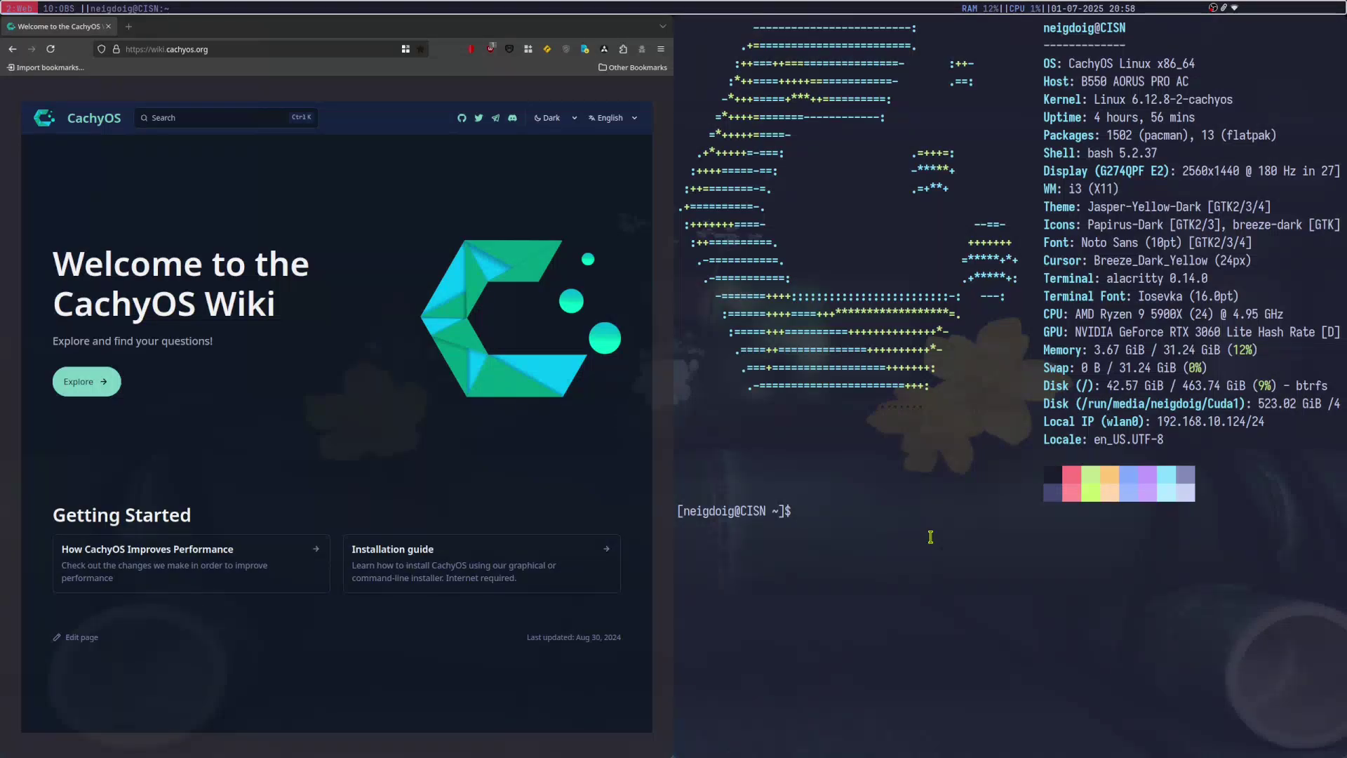
- Open the installation guide's Preparation steps and compare recommended with minimum system requirements
left_click(573, 563)
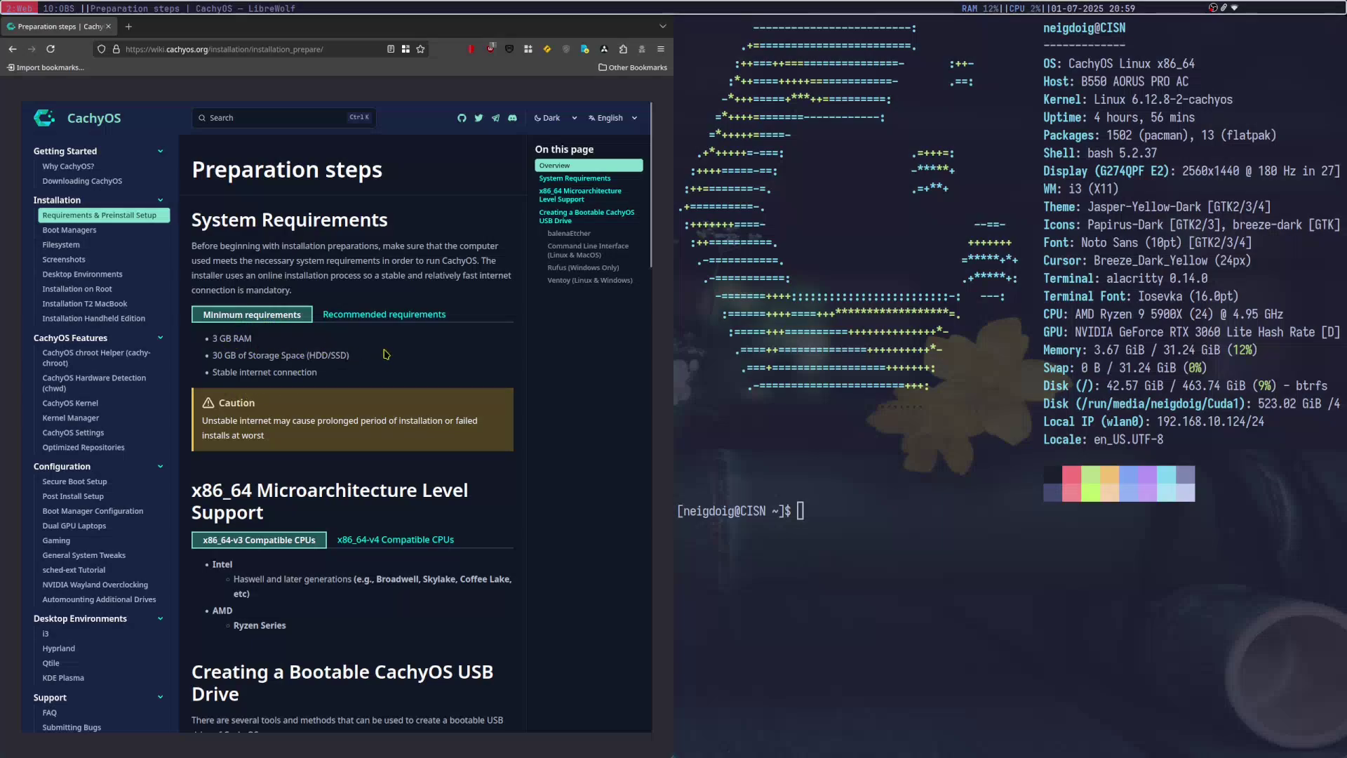
left_click(390, 317)
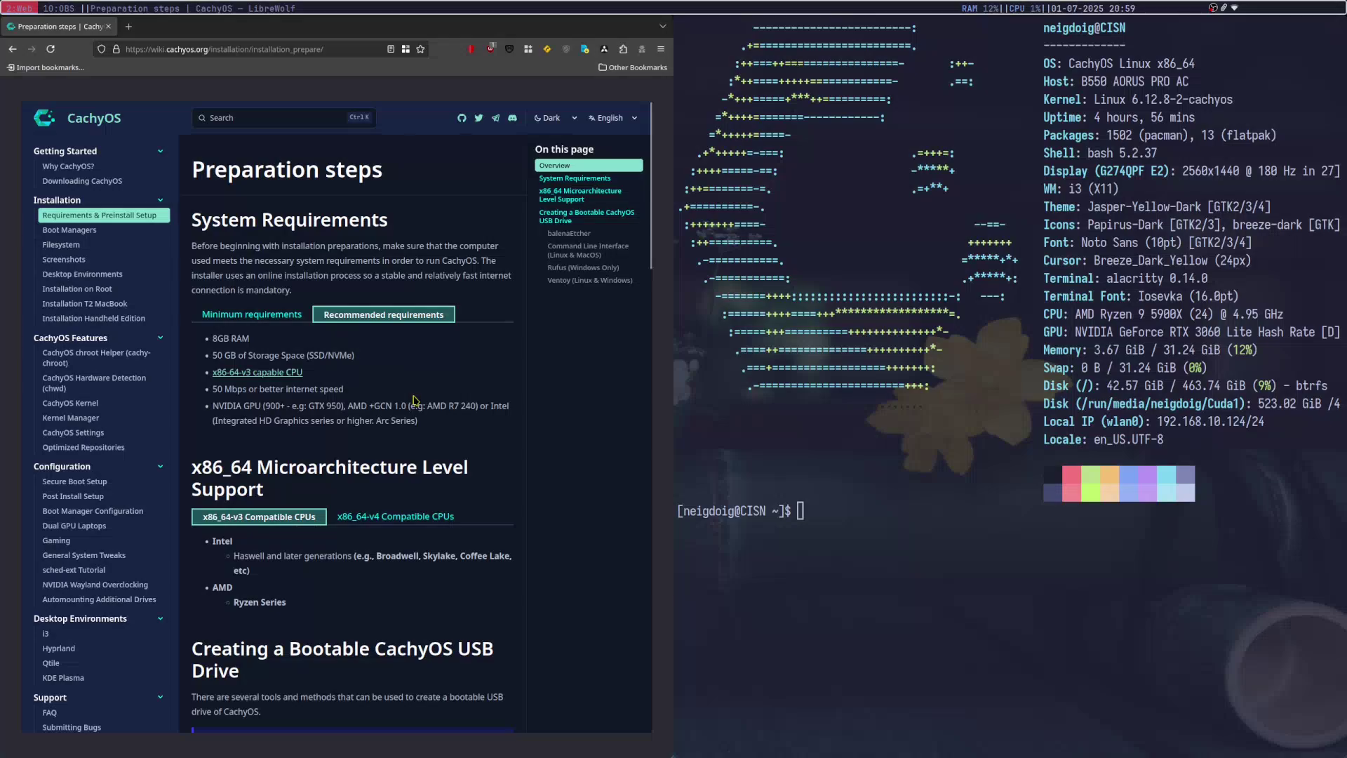
left_click(264, 320)
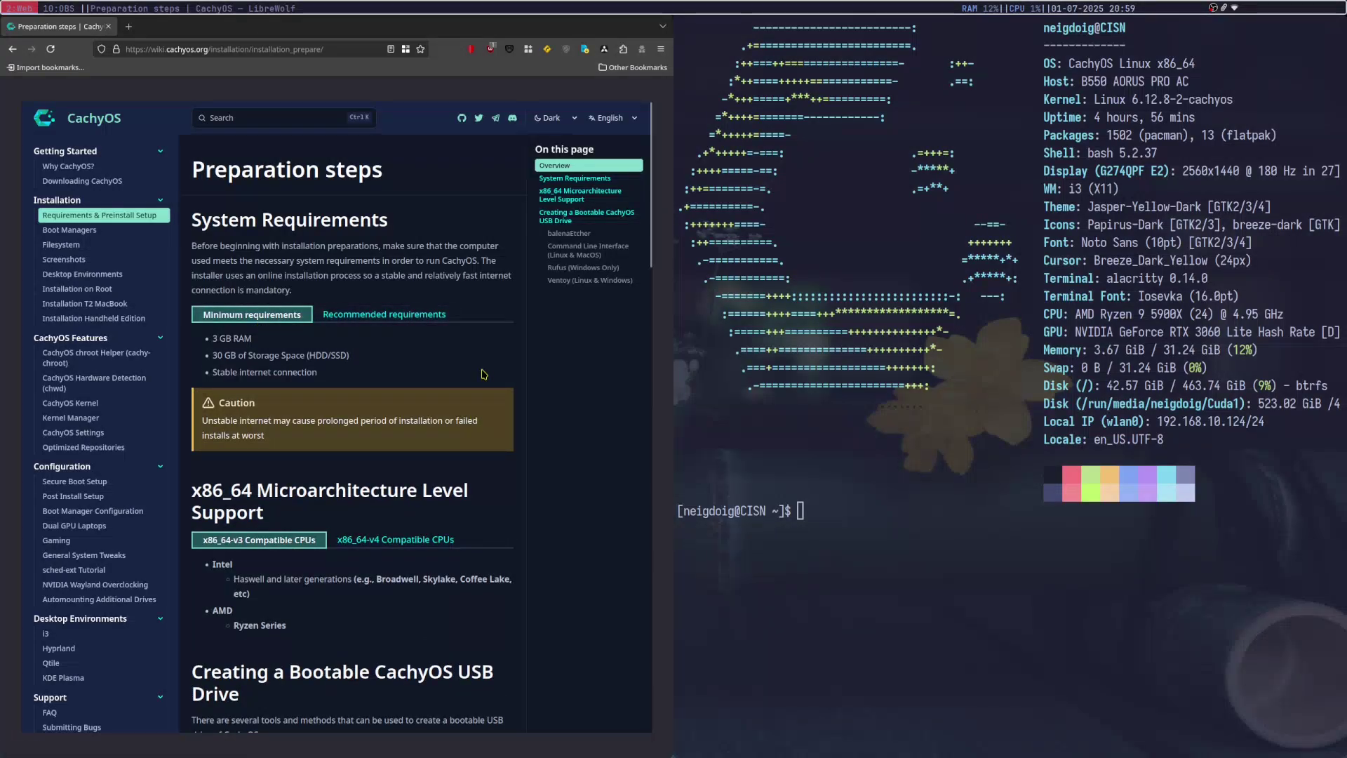
scroll(483, 371, "down", 5)
scroll(482, 369, "down", 2)
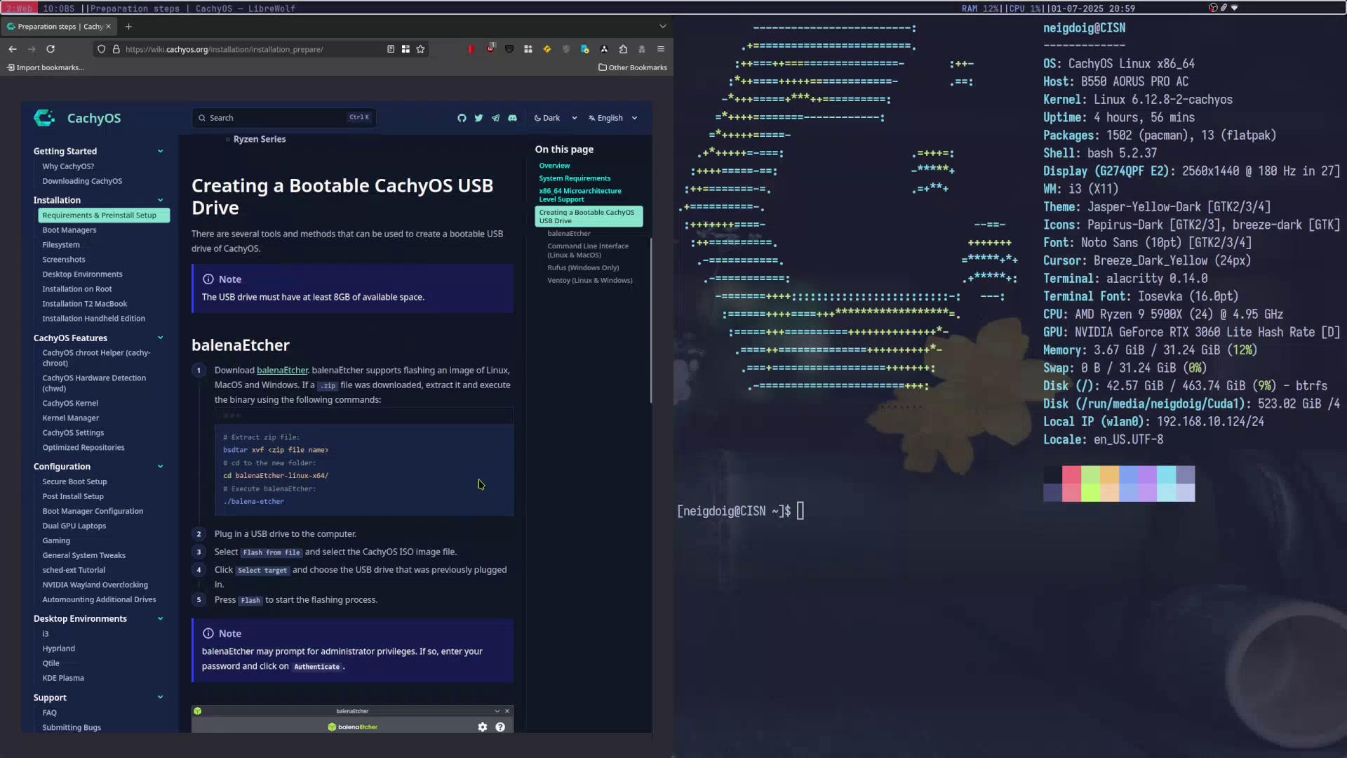
scroll(387, 351, "down", 9)
scroll(339, 573, "down", 5)
scroll(388, 489, "down", 3)
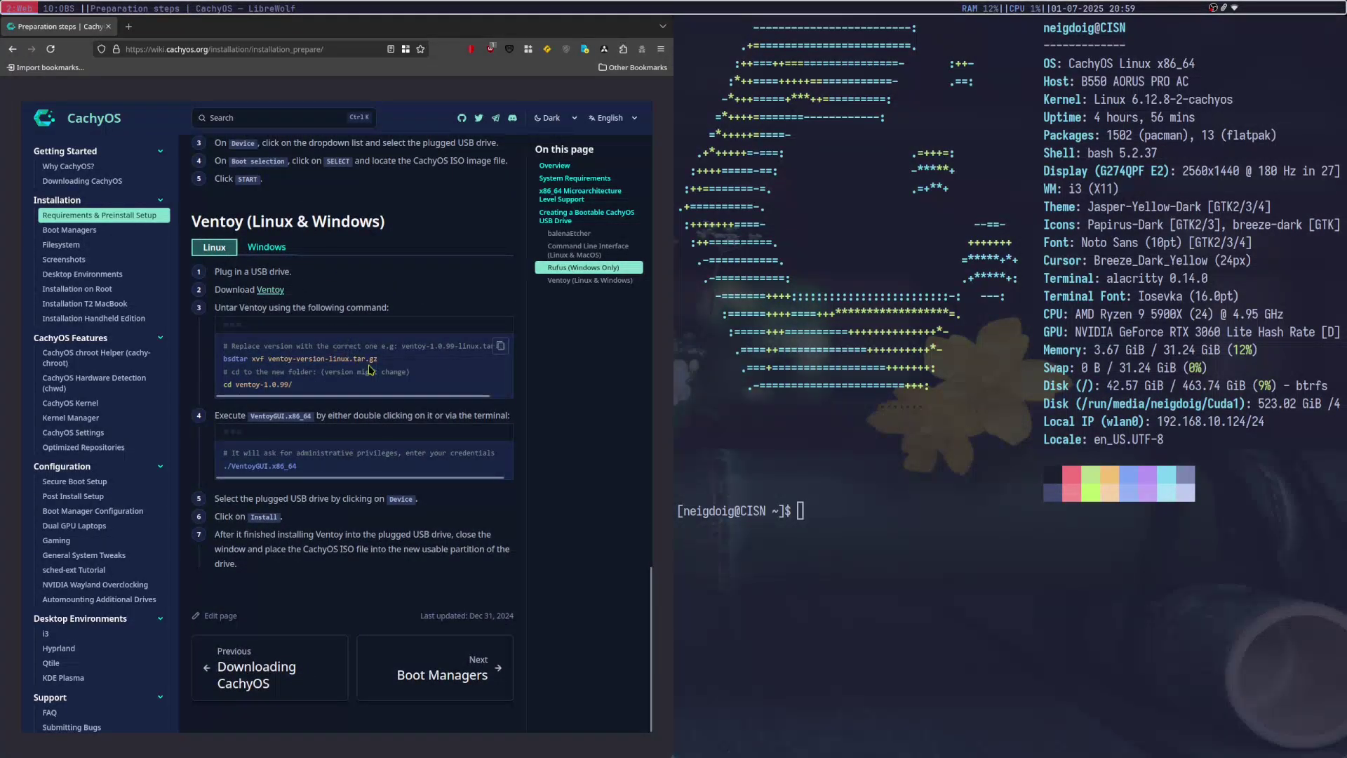
scroll(364, 546, "up", 4)
scroll(364, 546, "up", 15)
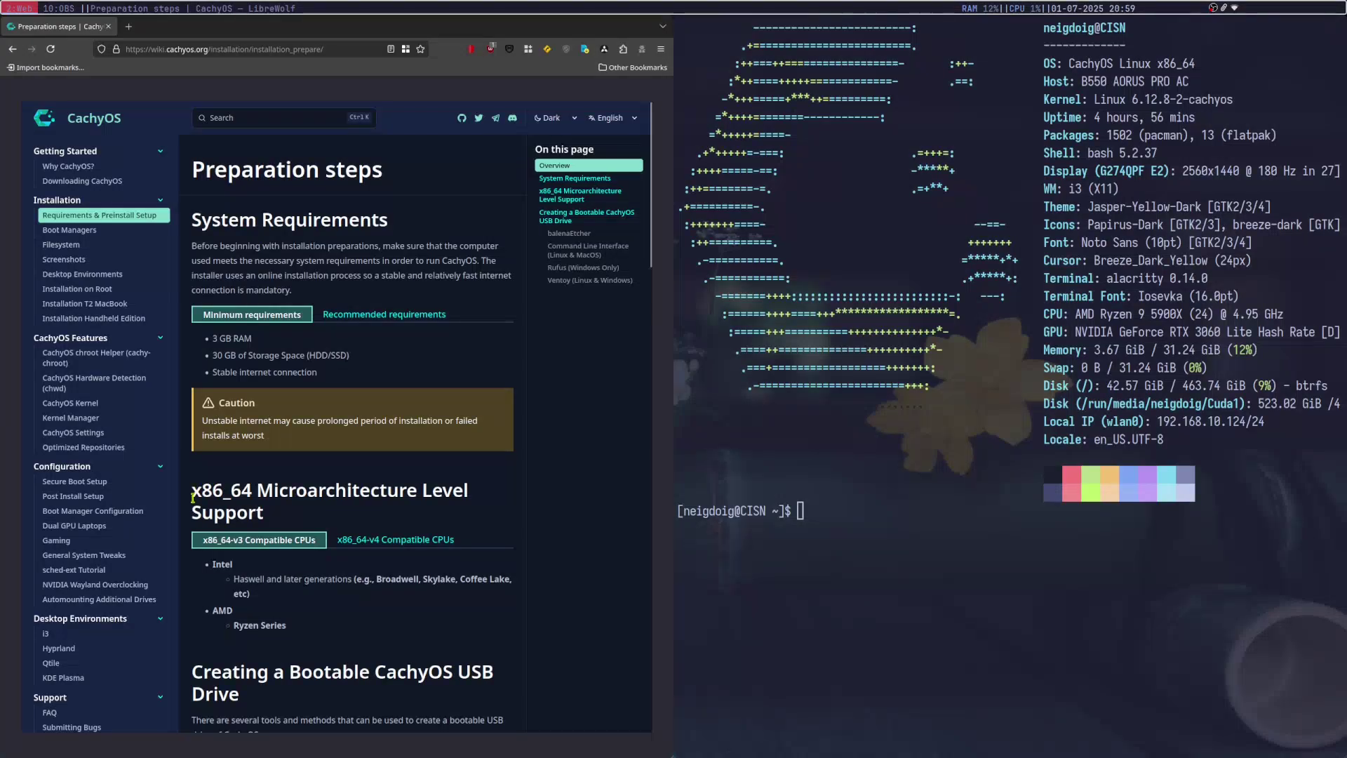
- Open Post Install Setup and show the pacman update method, sudo pacman -Syu
left_click(123, 499)
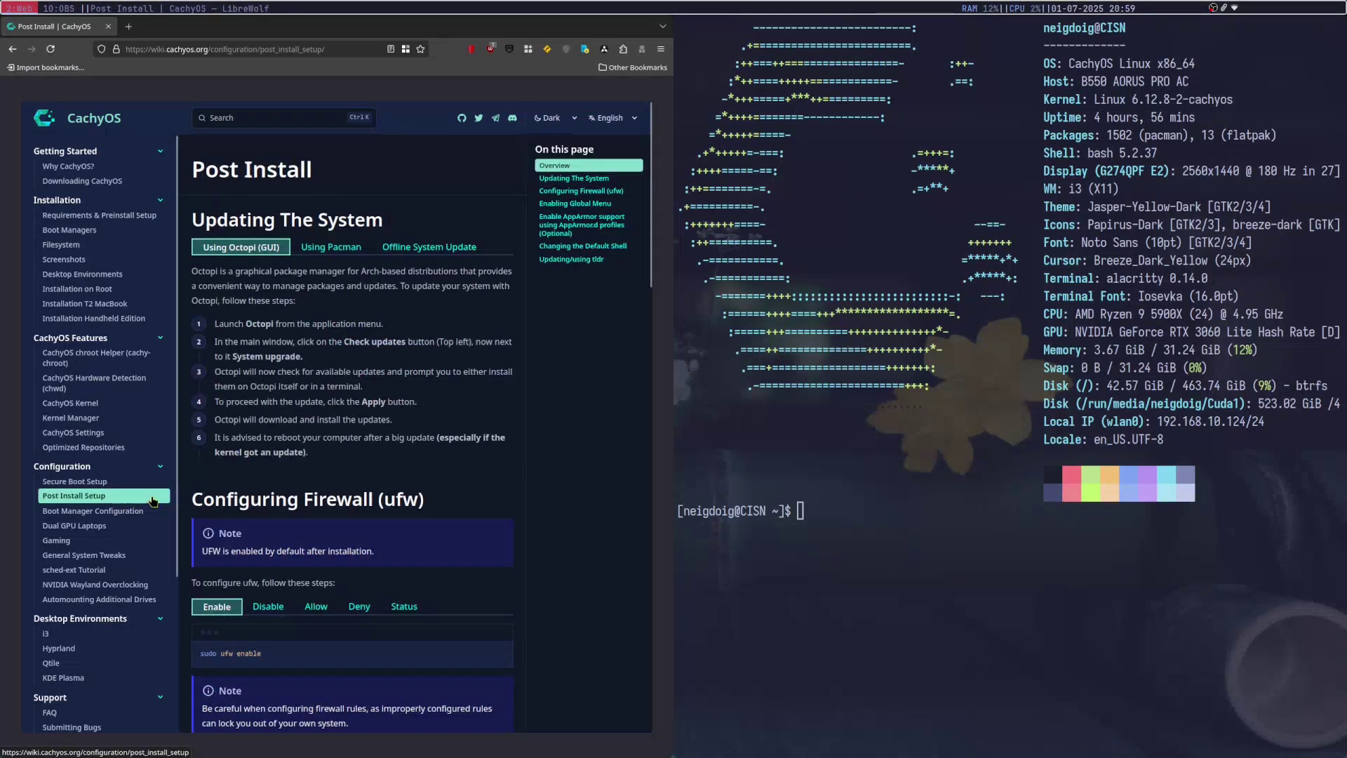
left_click(328, 246)
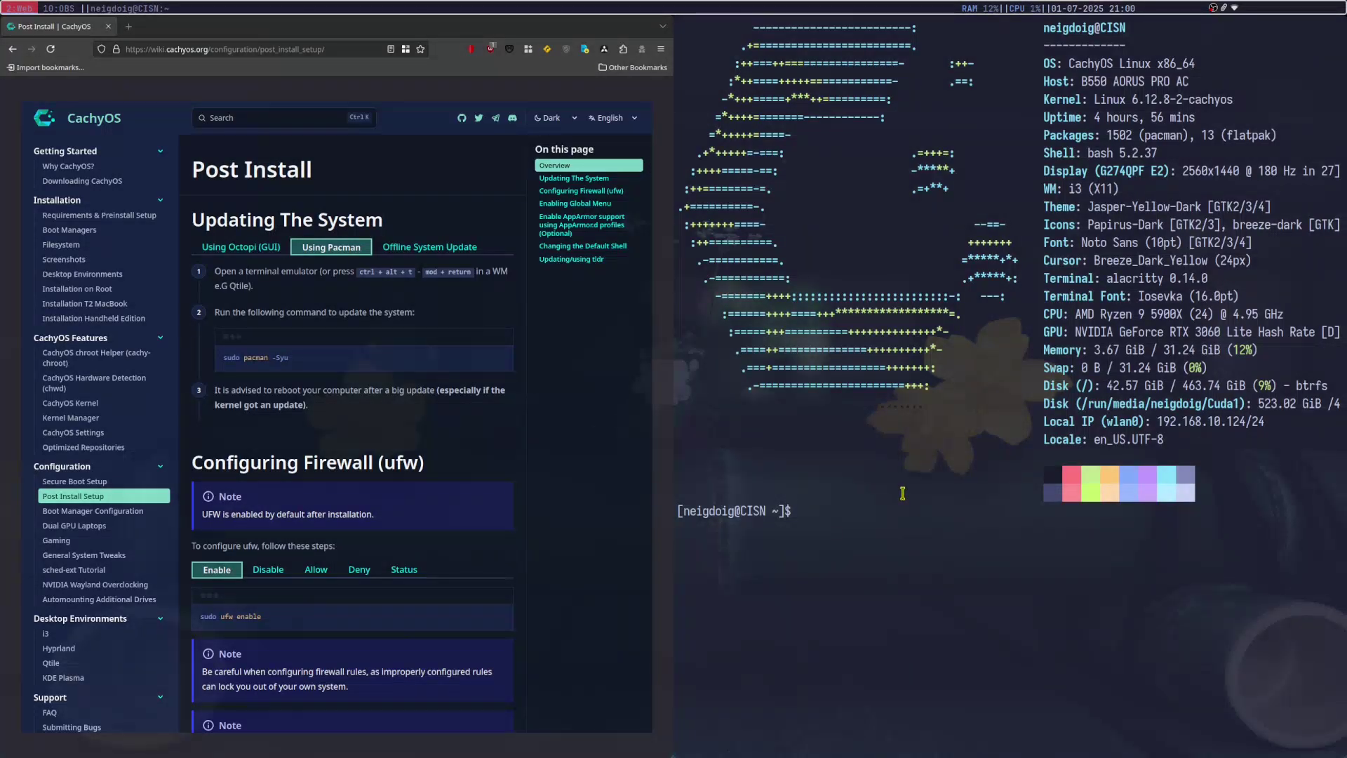
type("update")
key("BackSpace")
key("BackSpace")
key("BackSpace")
key("BackSpace")
key("BackSpace")
key("BackSpace")
type("paru")
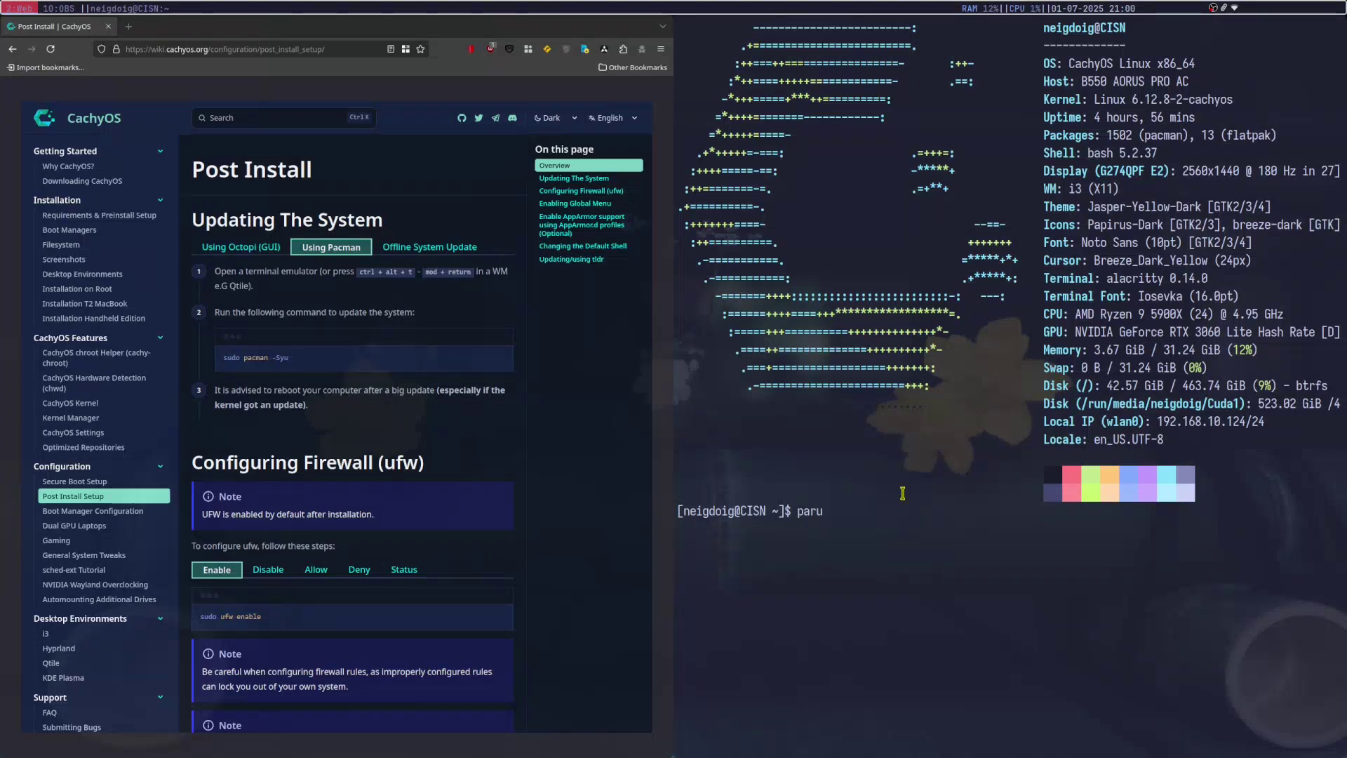
key("BackSpace")
key("BackSpace")
key("BackSpace")
key("BackSpace")
type("sudo ")
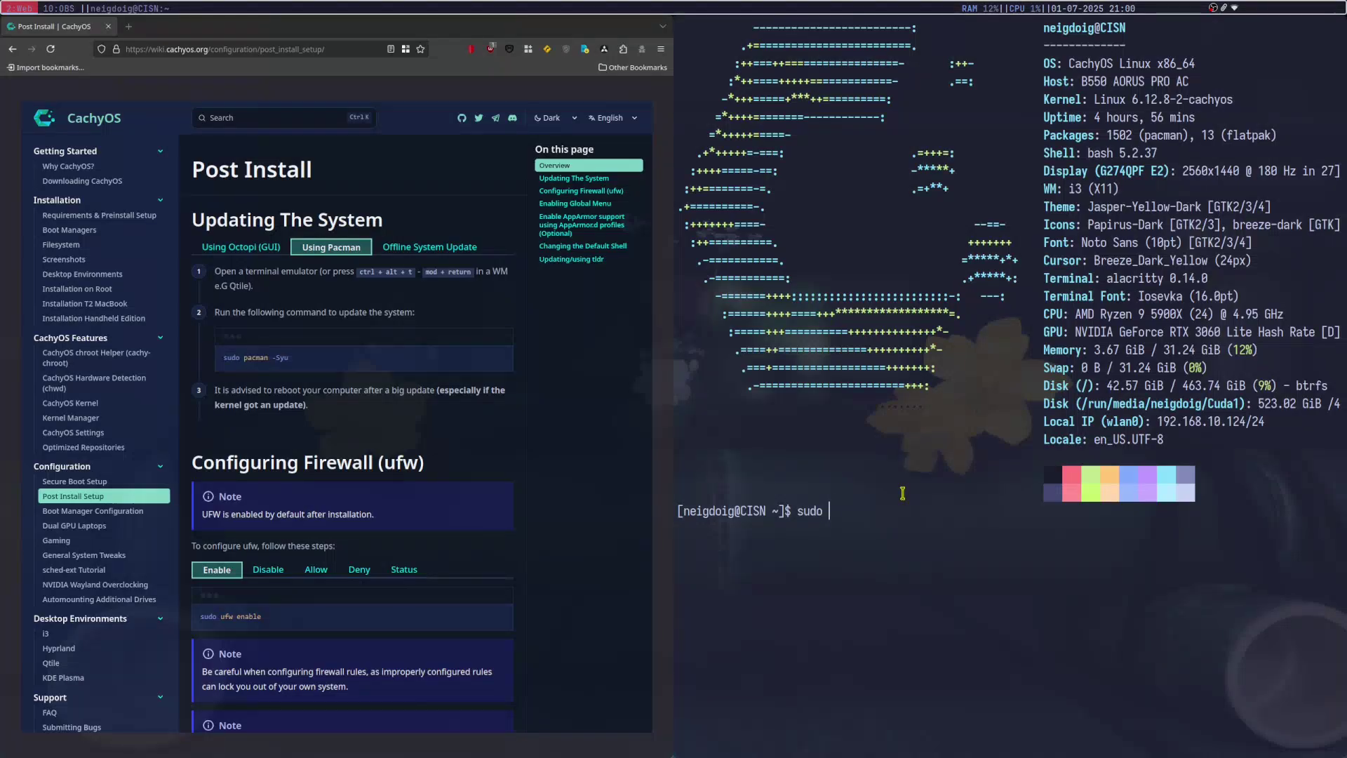
type("pacman -Syyu")
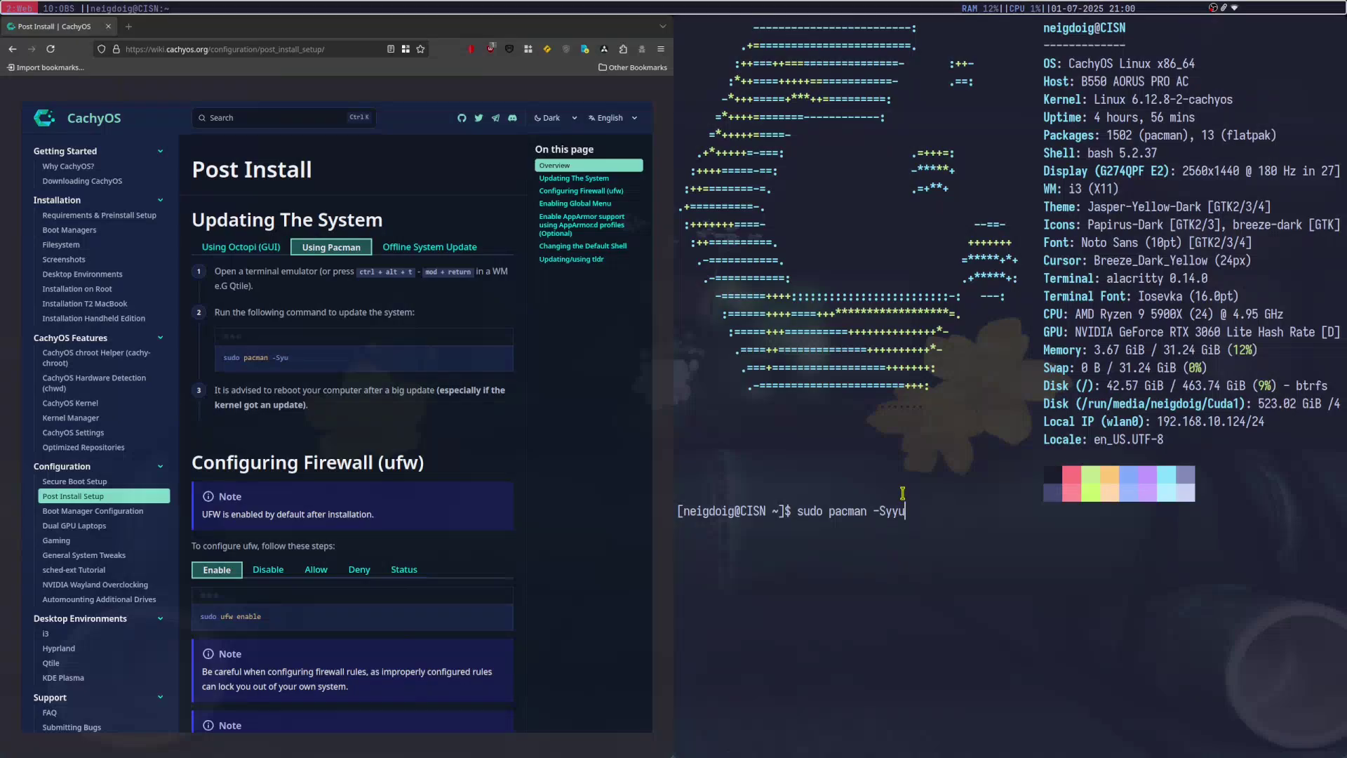
type(" &&")
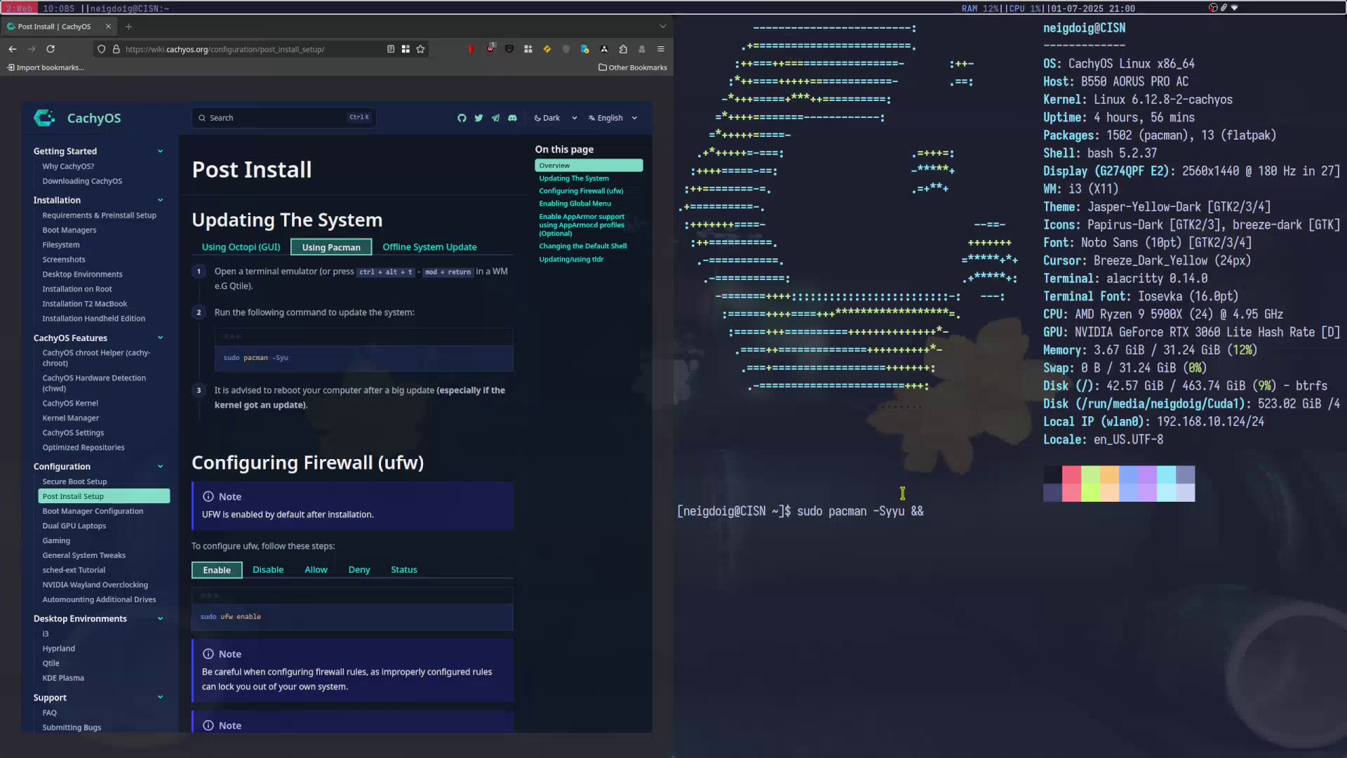
type(" paru -Syyu")
key("BackSpace")
key("BackSpace")
key("BackSpace")
key("BackSpace")
key("BackSpace")
key("BackSpace")
key("BackSpace")
key("BackSpace")
key("BackSpace")
key("BackSpace")
key("BackSpace")
key("BackSpace")
key("BackSpace")
key("BackSpace")
key("BackSpace")
key("BackSpace")
key("BackSpace")
key("BackSpace")
key("BackSpace")
key("BackSpace")
type("sudo reboot")
key("BackSpace")
key("BackSpace")
key("BackSpace")
key("BackSpace")
key("BackSpace")
key("BackSpace")
key("BackSpace")
key("BackSpace")
key("BackSpace")
key("BackSpace")
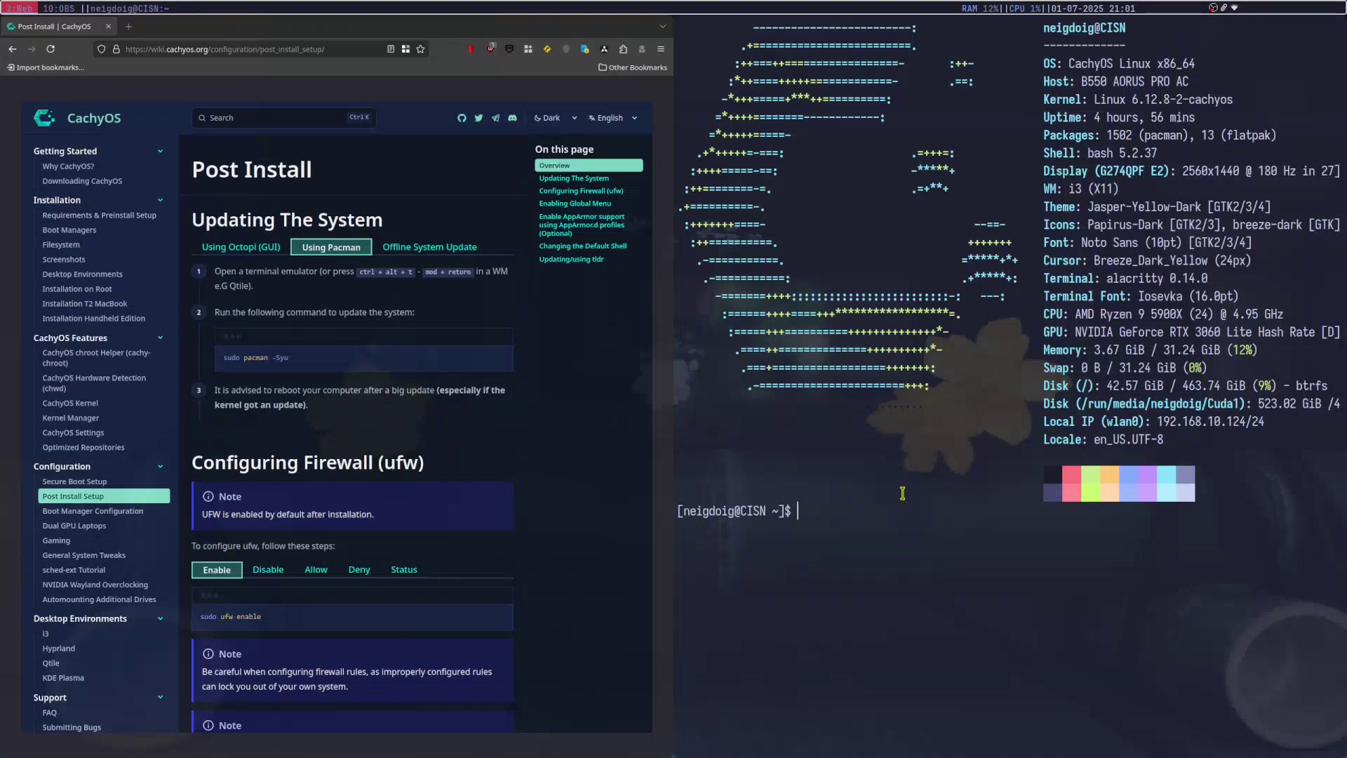
- Switch to workspace 4 and open PCManFM on the home folder
scroll(369, 257, "down", 3)
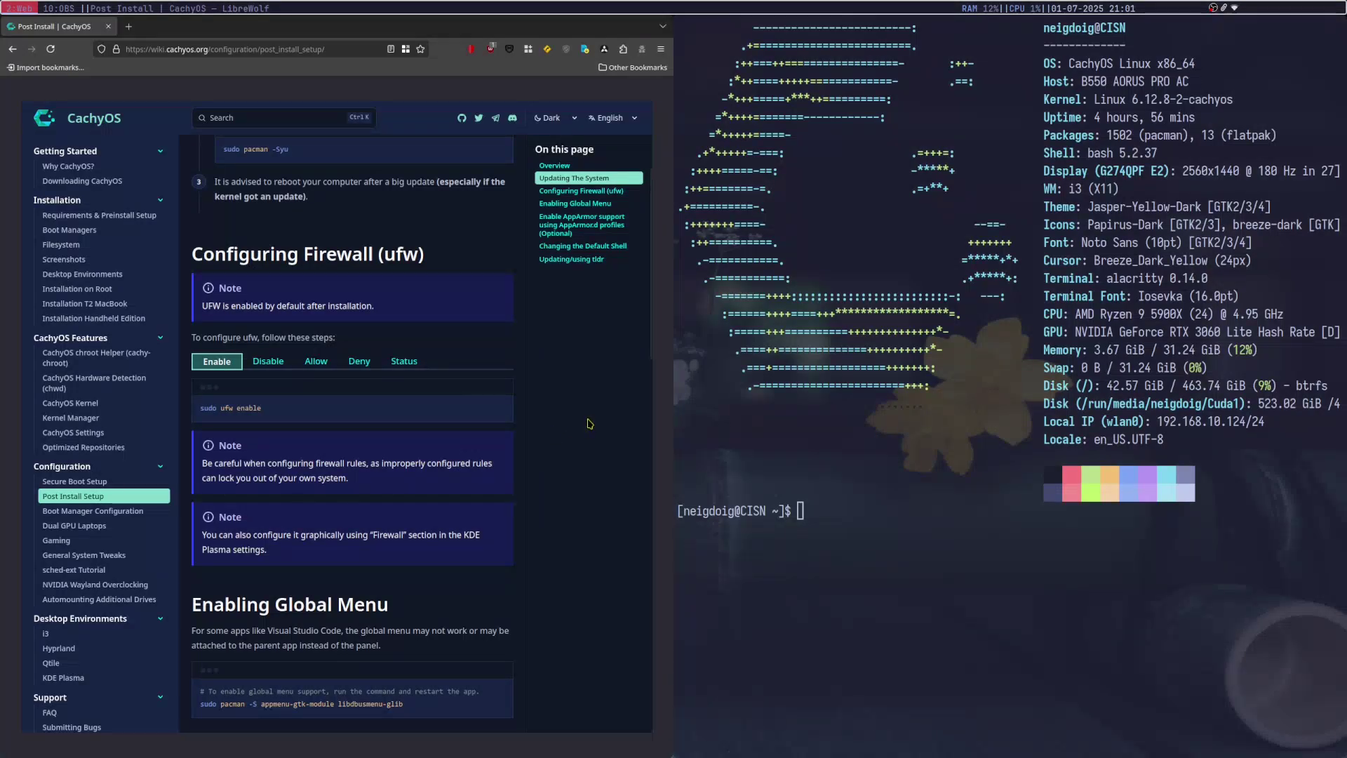
key("super+4")
key("super+e")
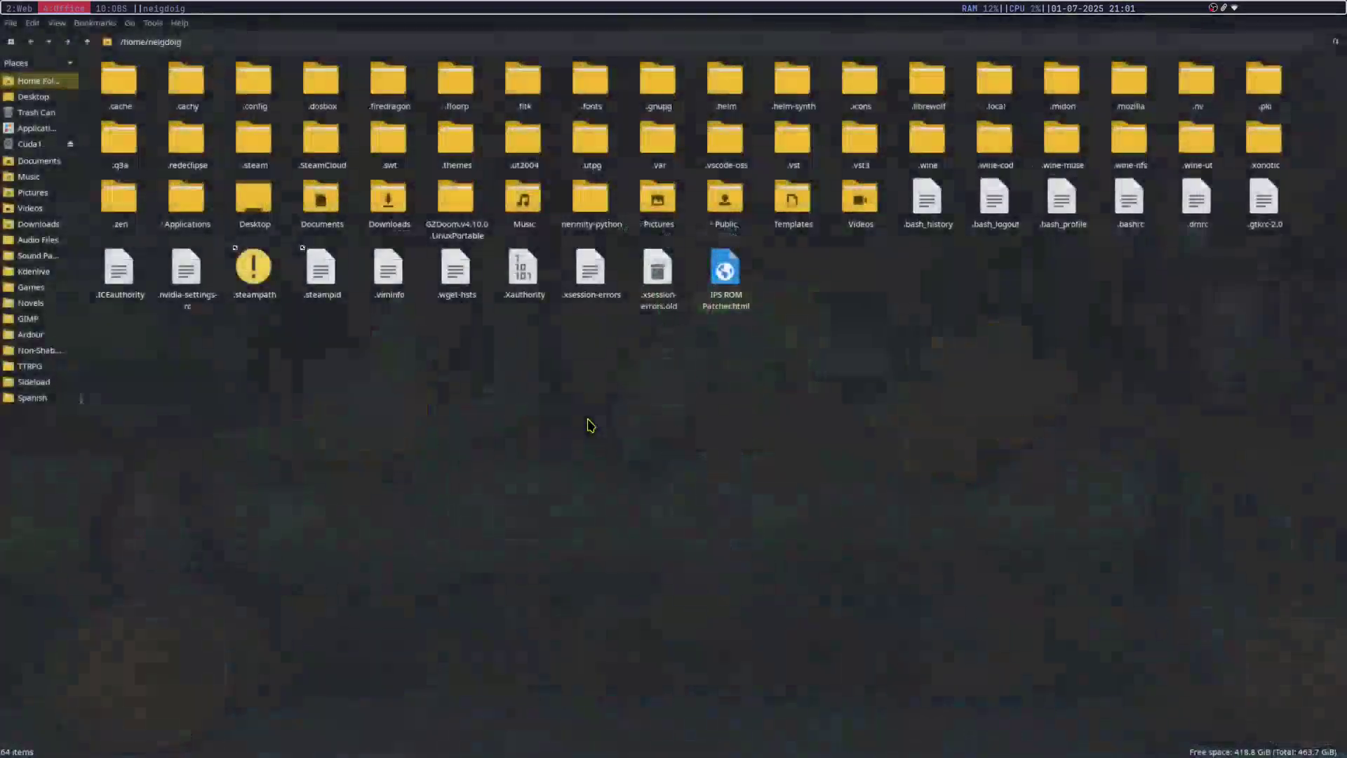
right_click(44, 387)
left_click(91, 408)
- Open the Ti-Harden script in VSCodium via Open With, then clear the selection
right_click(790, 280)
mouse_move(841, 306)
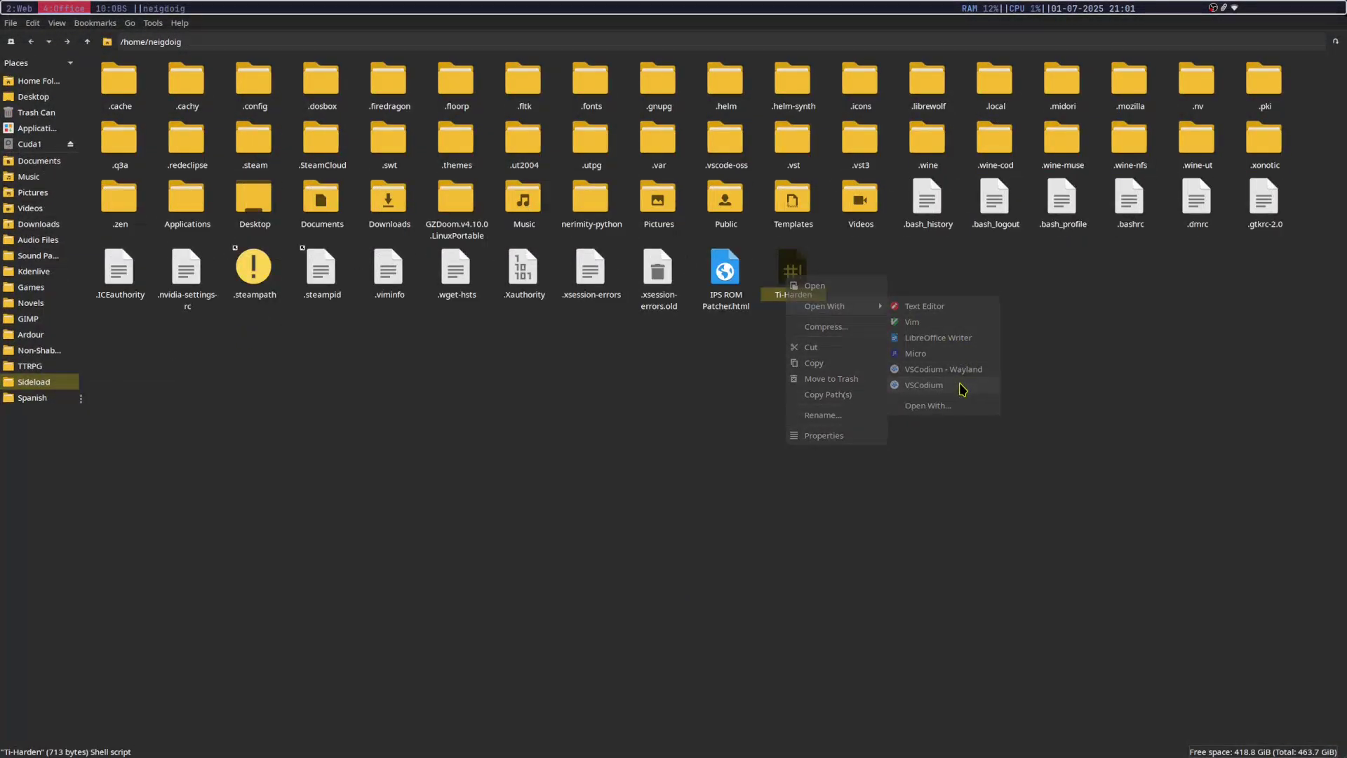
left_click(923, 385)
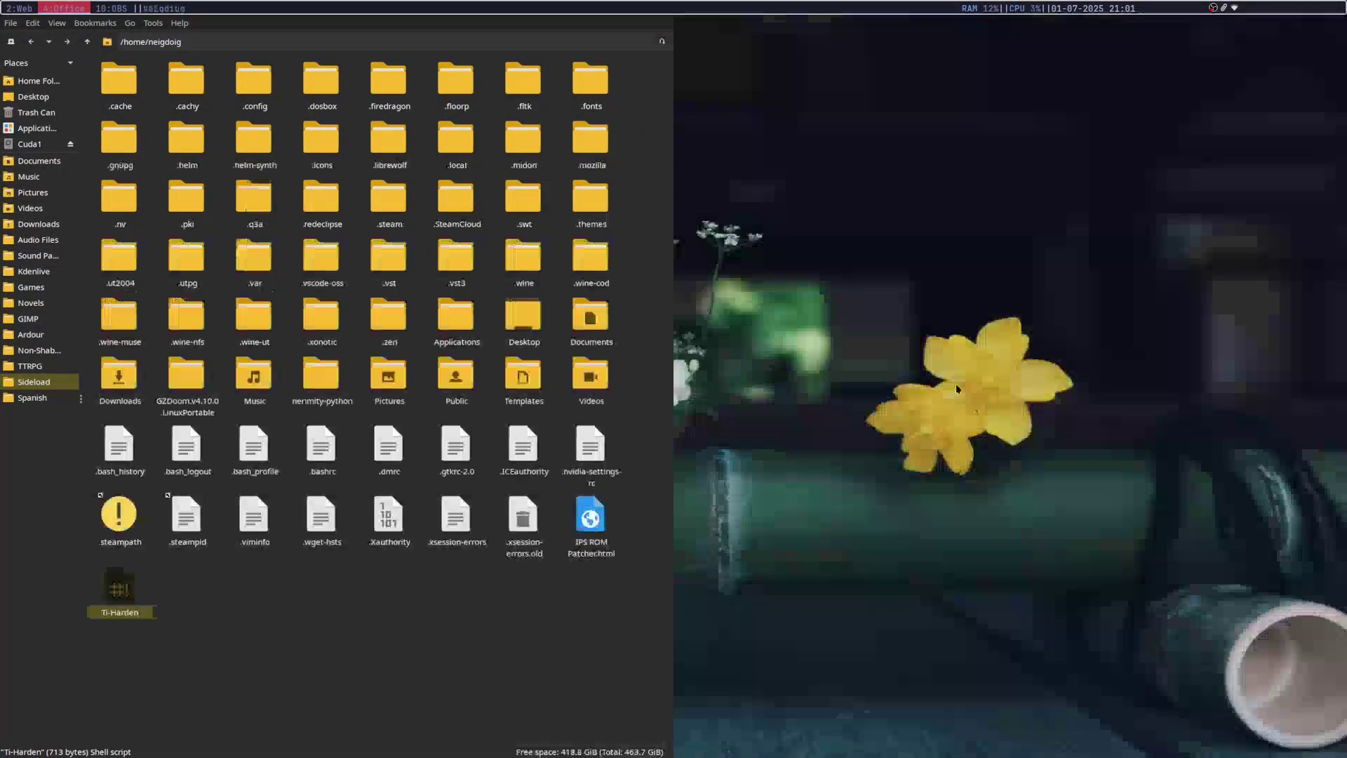
left_click(531, 629)
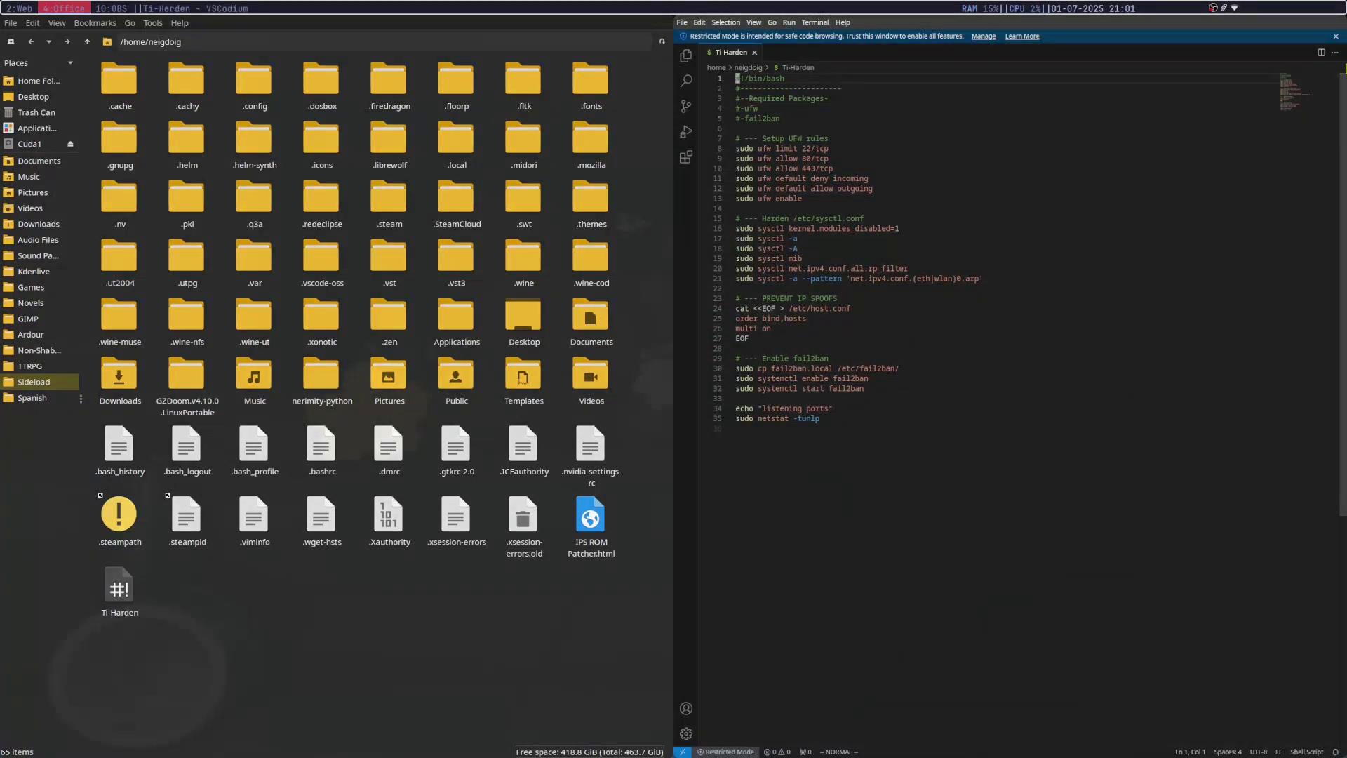
- Close the Restricted Mode banner above the Ti-Harden script
left_click(1335, 36)
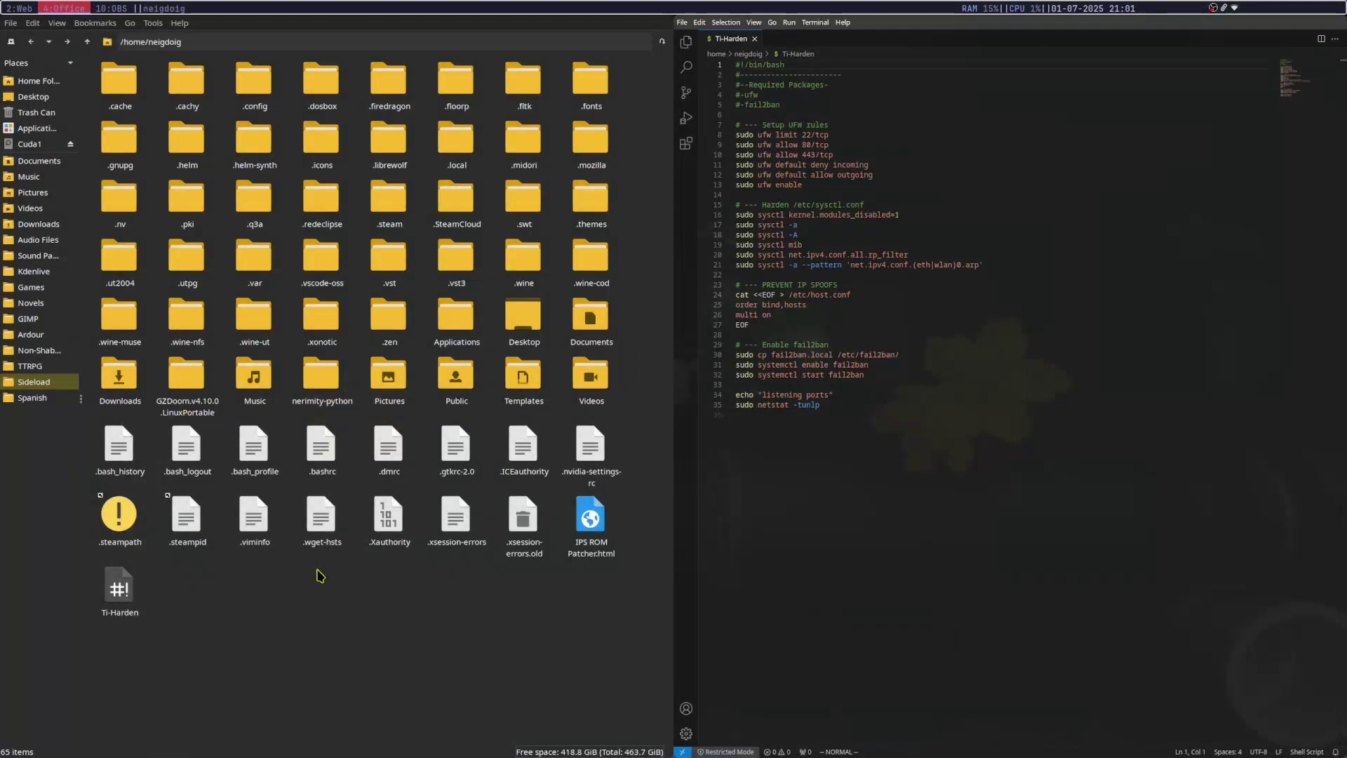
key("super+Return")
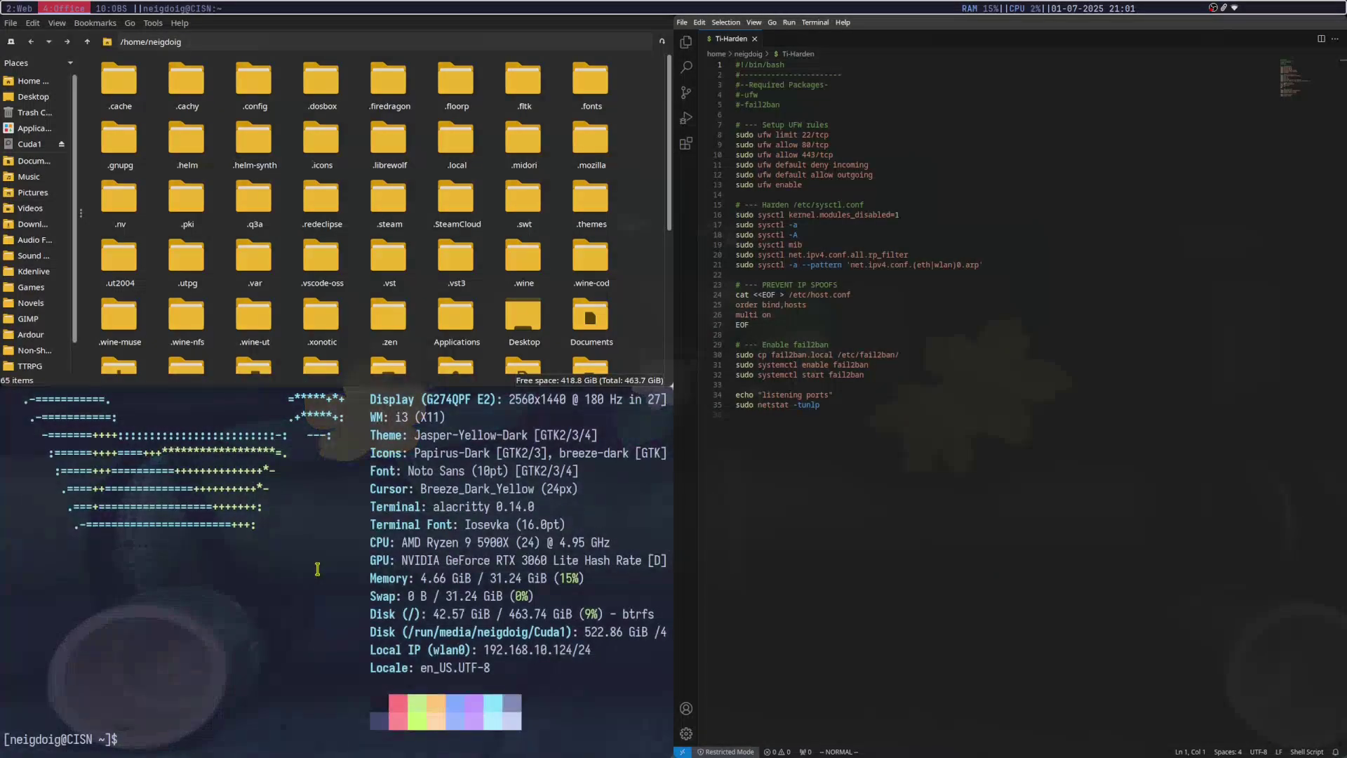
type("sudo pacman -S ")
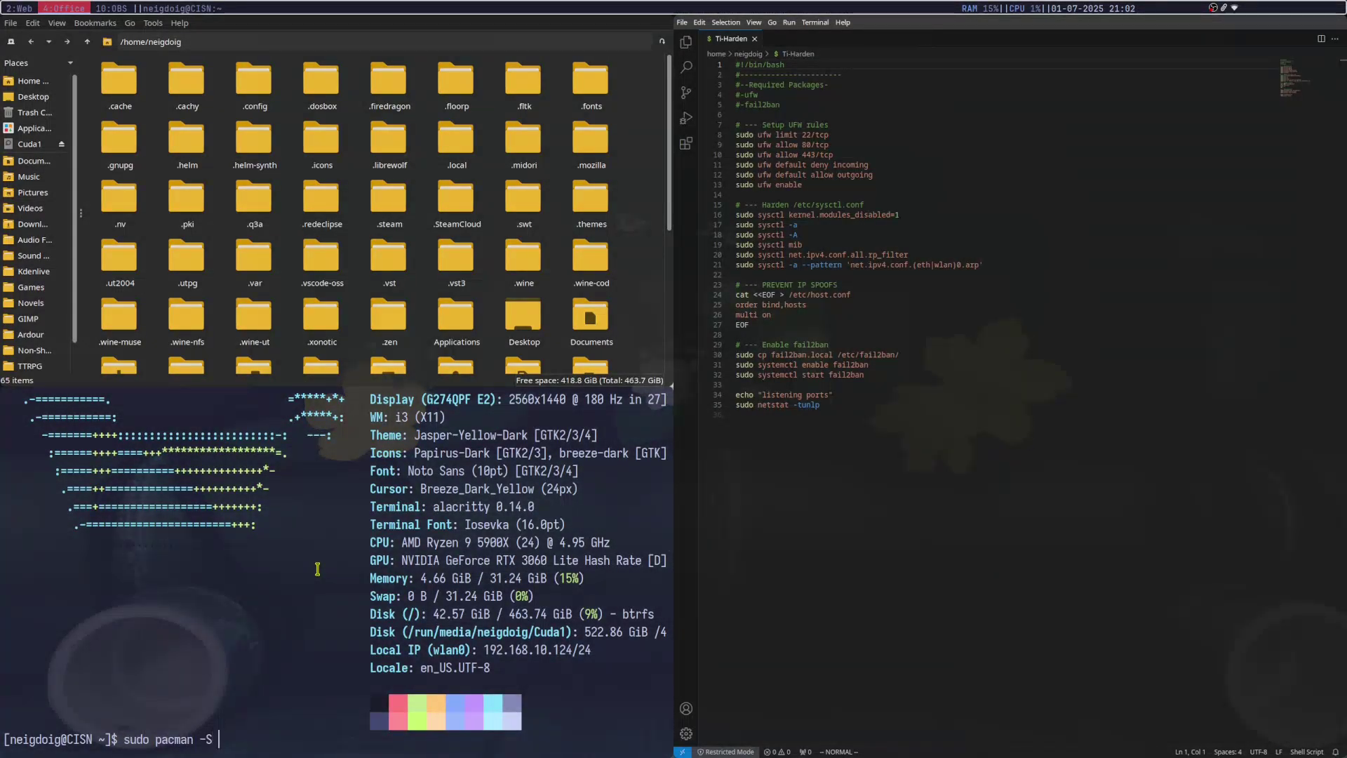
type("fastfe")
key("BackSpace")
key("BackSpace")
key("BackSpace")
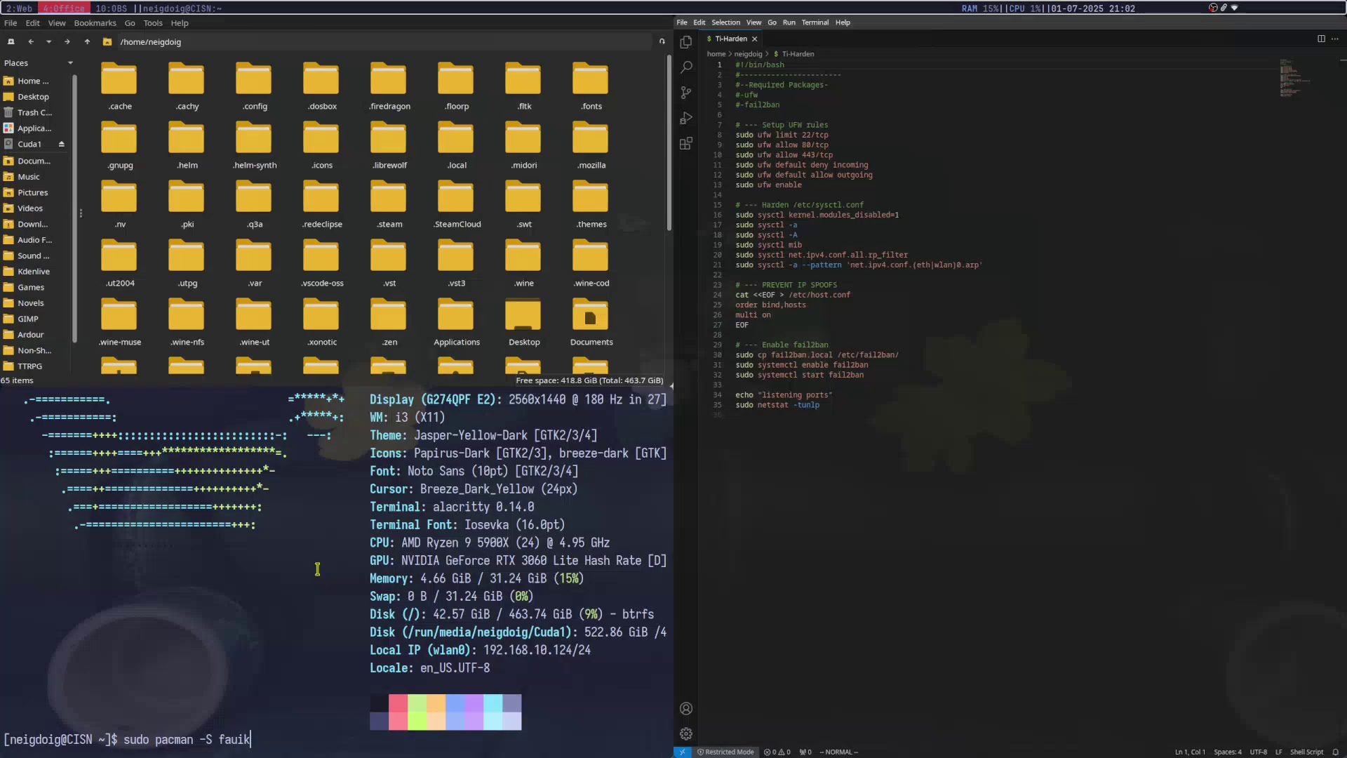
key("BackSpace")
type("il2")
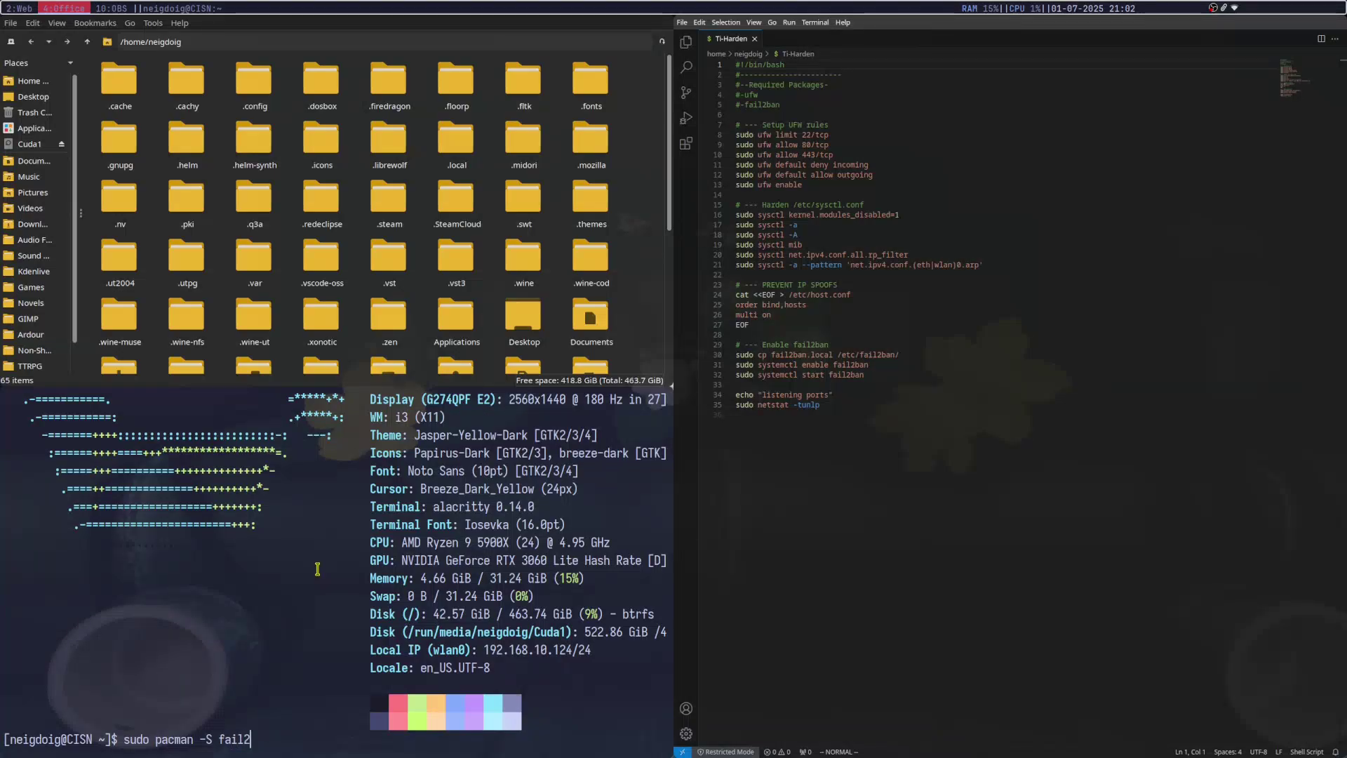
type("ban")
key("super+shift+q")
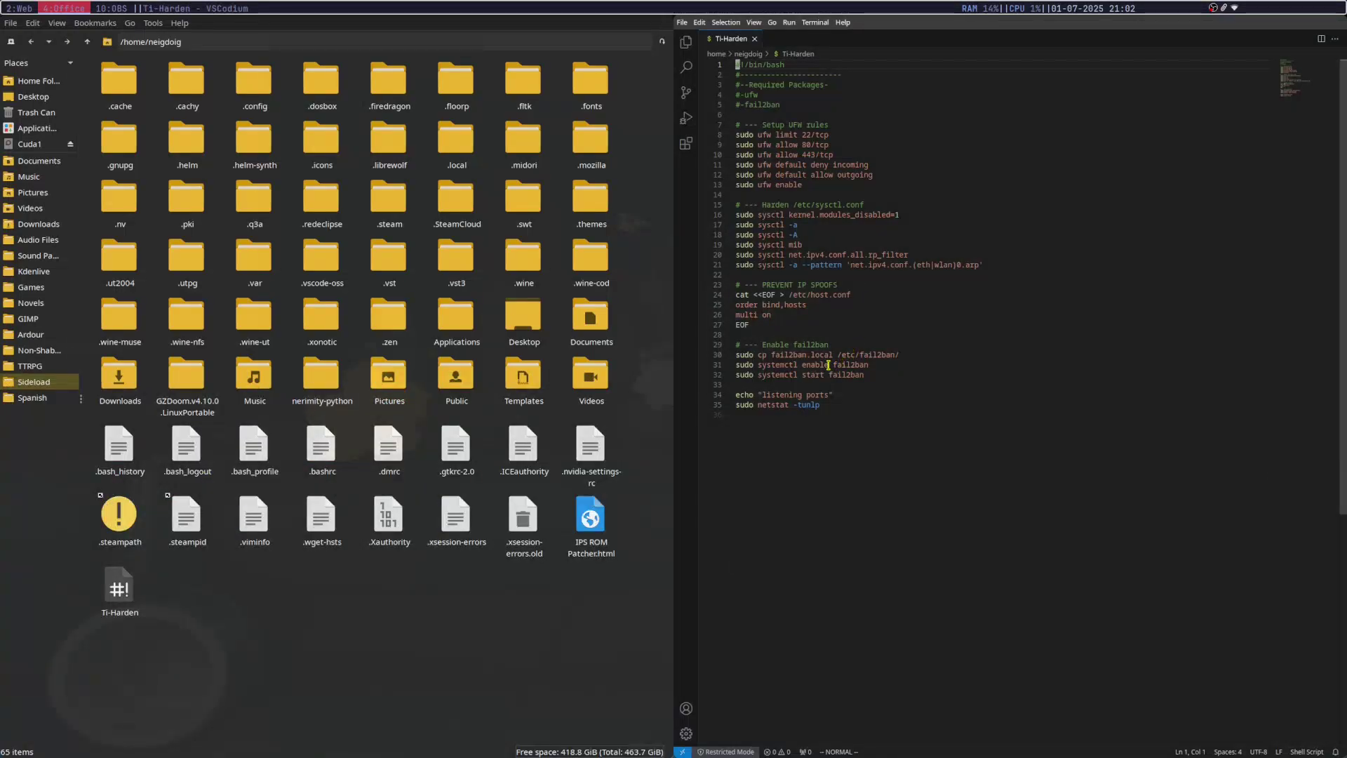
- Select fail2ban.local on line 30, then move to the script's empty last line
double_click(796, 356)
left_click_drag(796, 356, 821, 358)
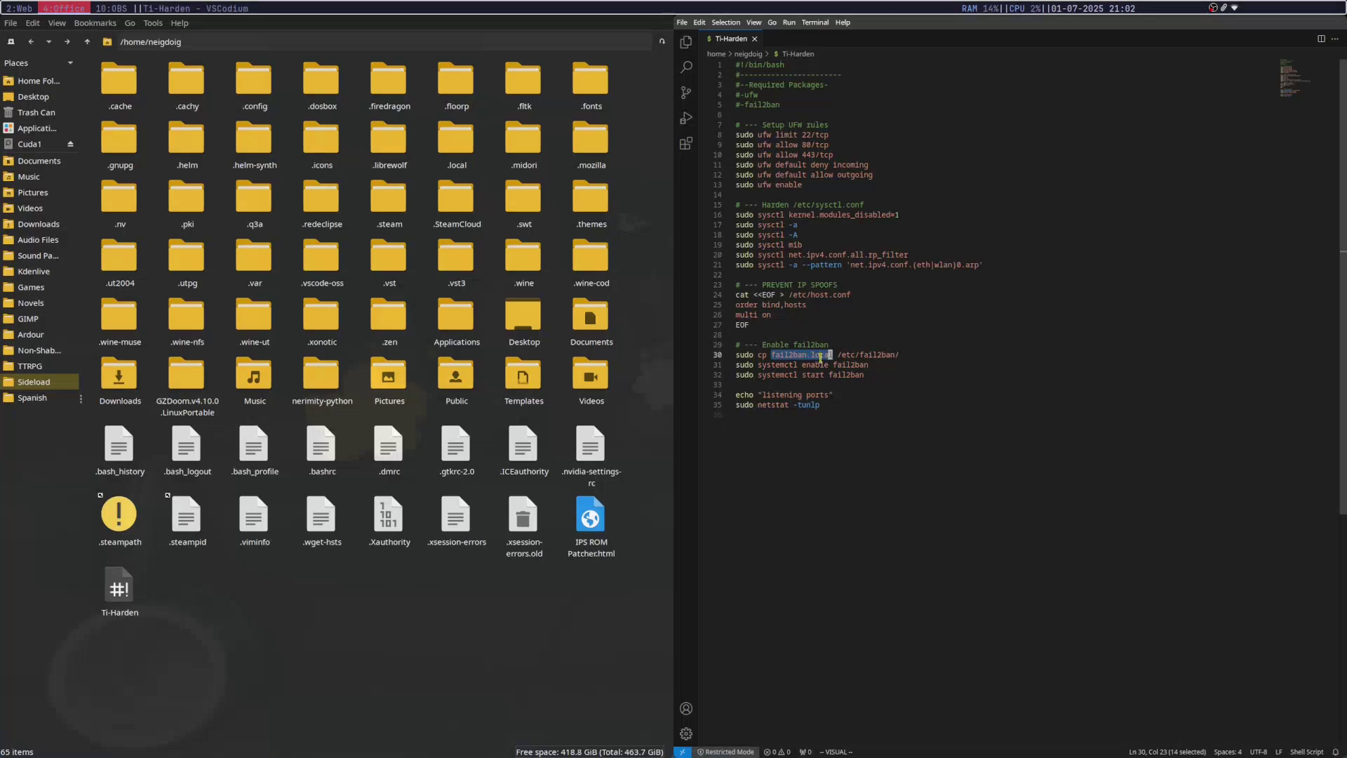
left_click(865, 416)
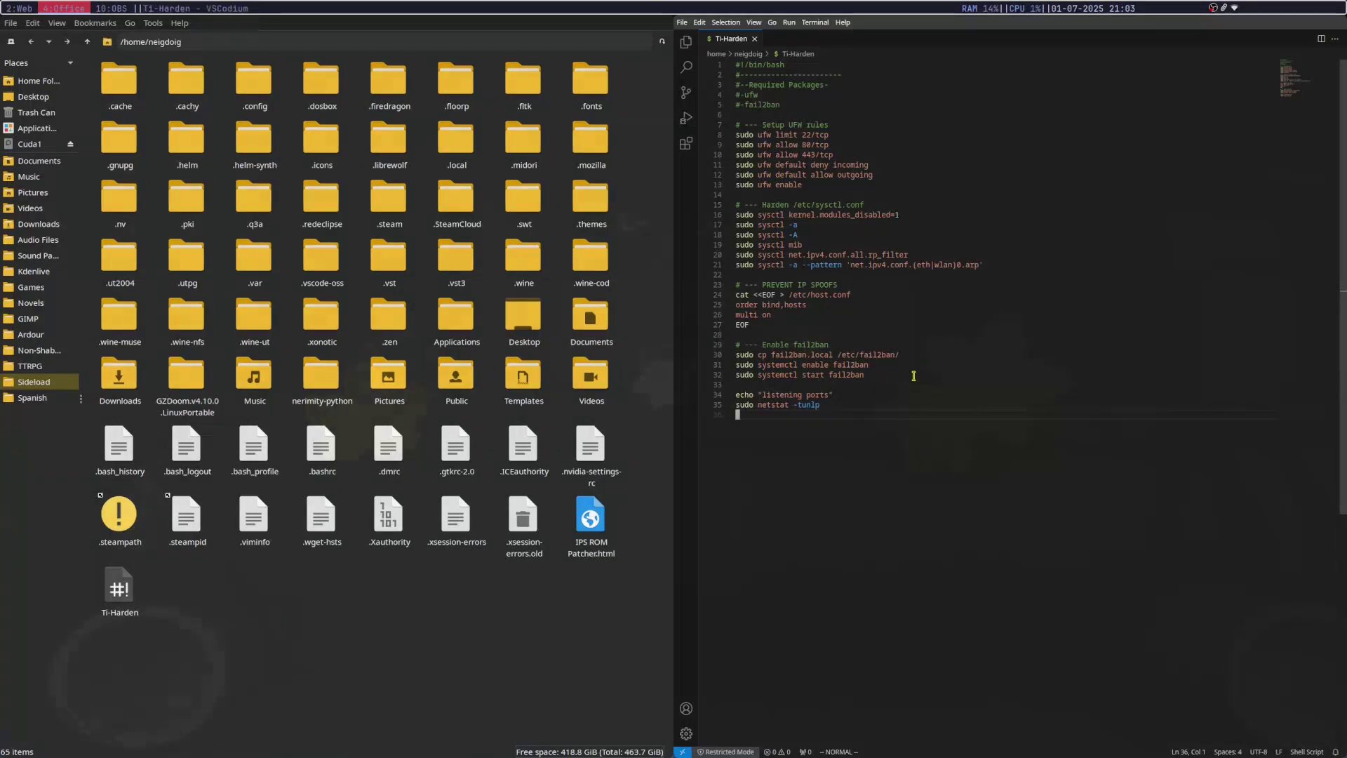
- Close VSCodium, delete Ti-Harden from the home folder, close PCManFM, and return to workspace 2
key("super+shift+q")
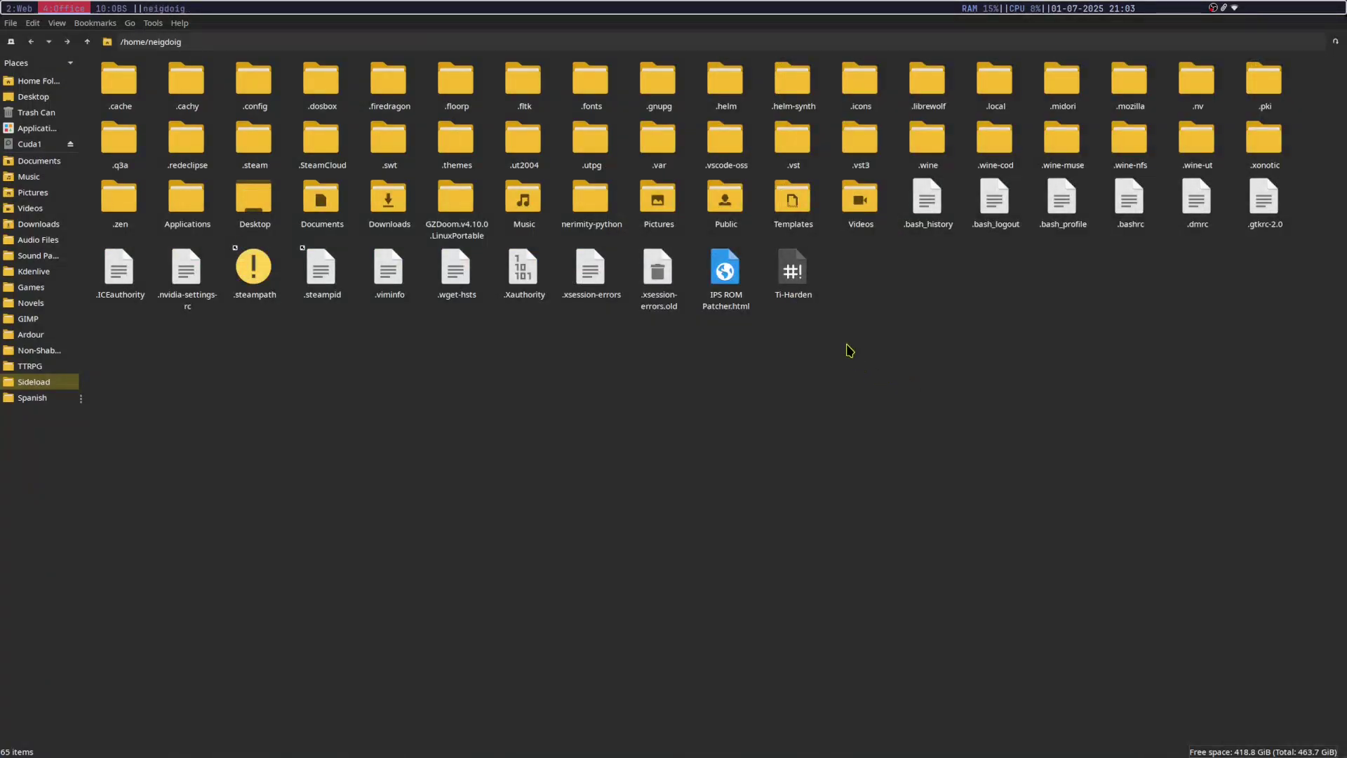
left_click(805, 300)
key("Delete")
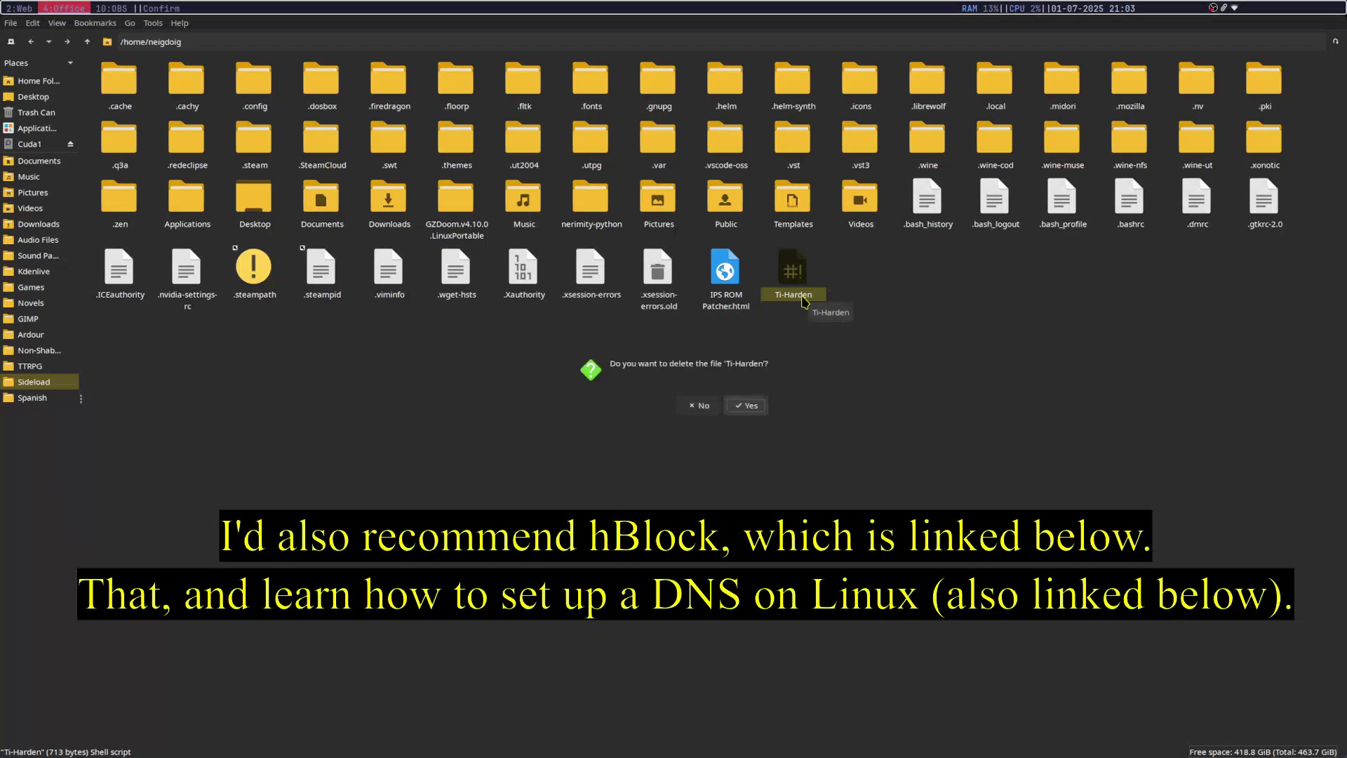
left_click(748, 405)
key("super+shift+q")
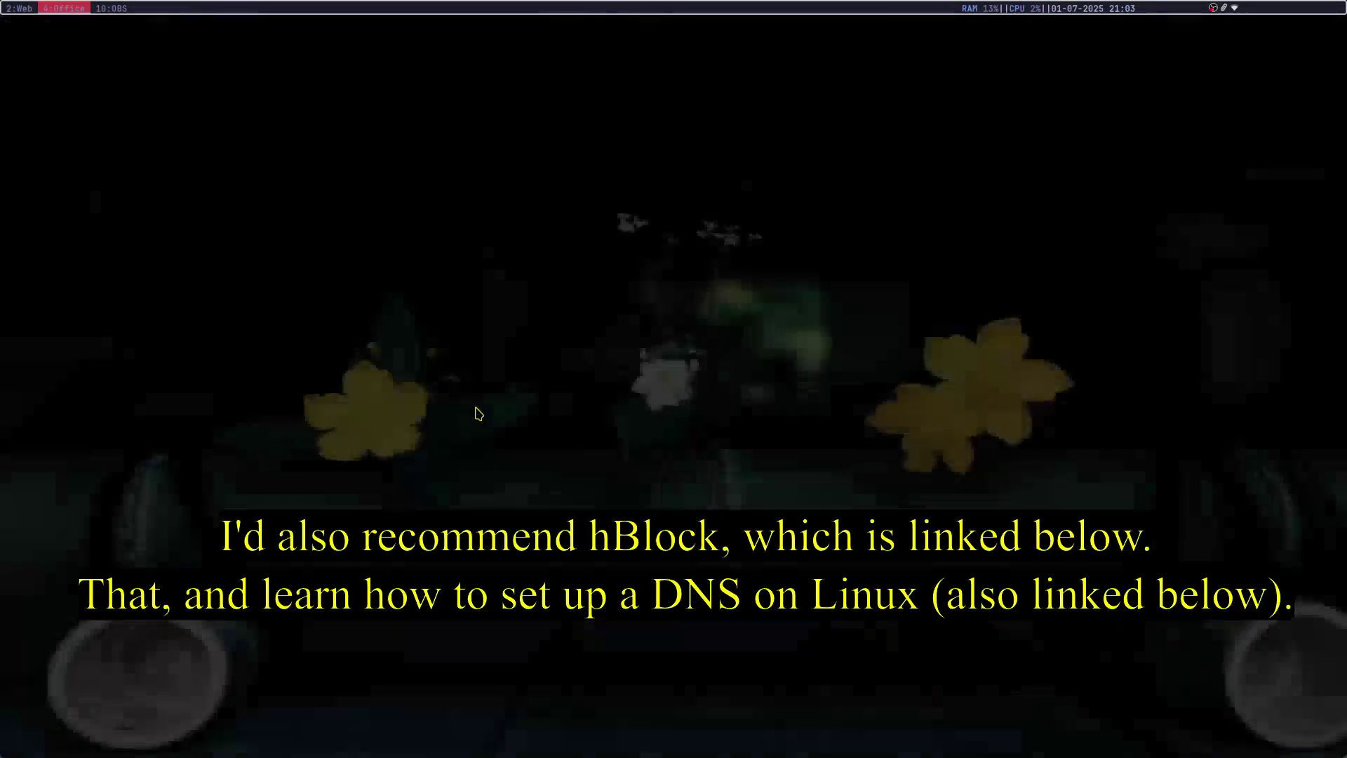
left_click(17, 9)
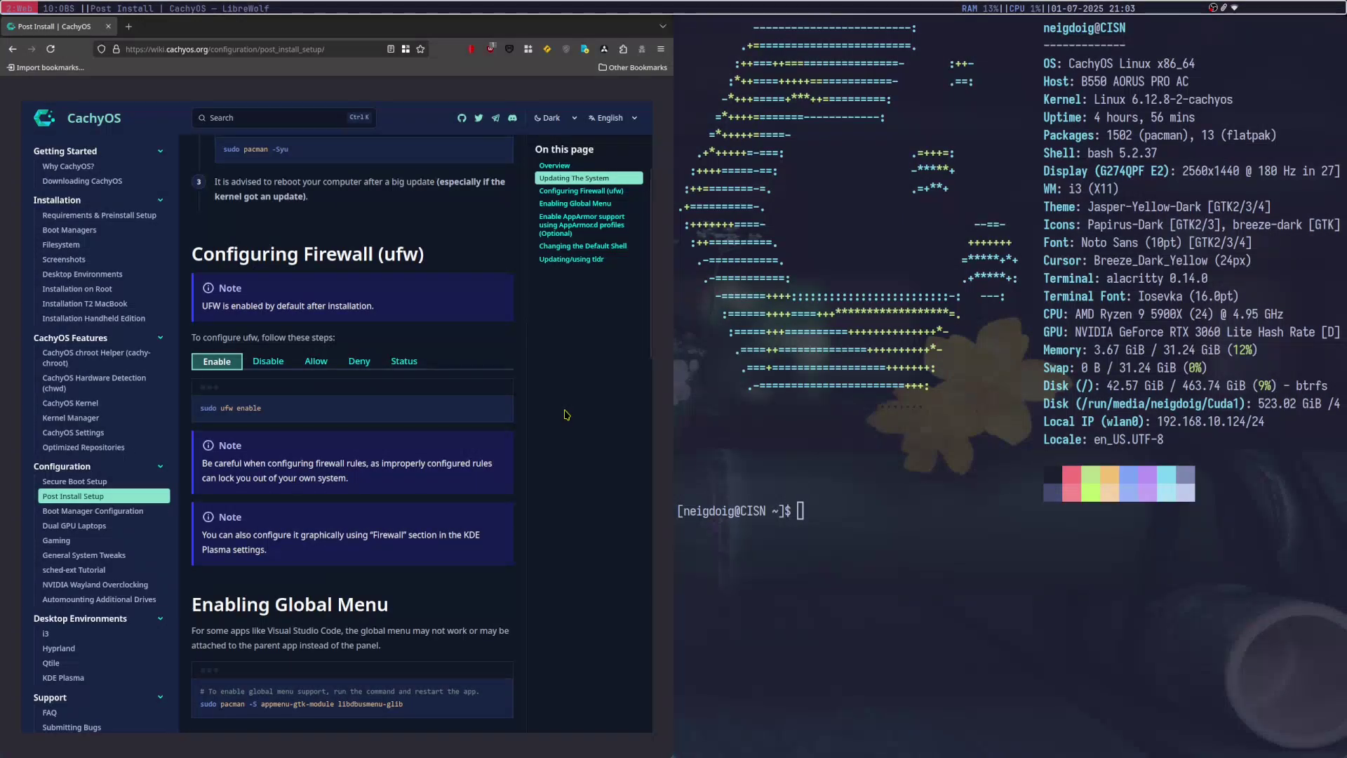
- Scroll the Post Install page past AppArmor to Changing the Default Shell (chsh -s /usr/bin/bash)
scroll(568, 396, "down", 7)
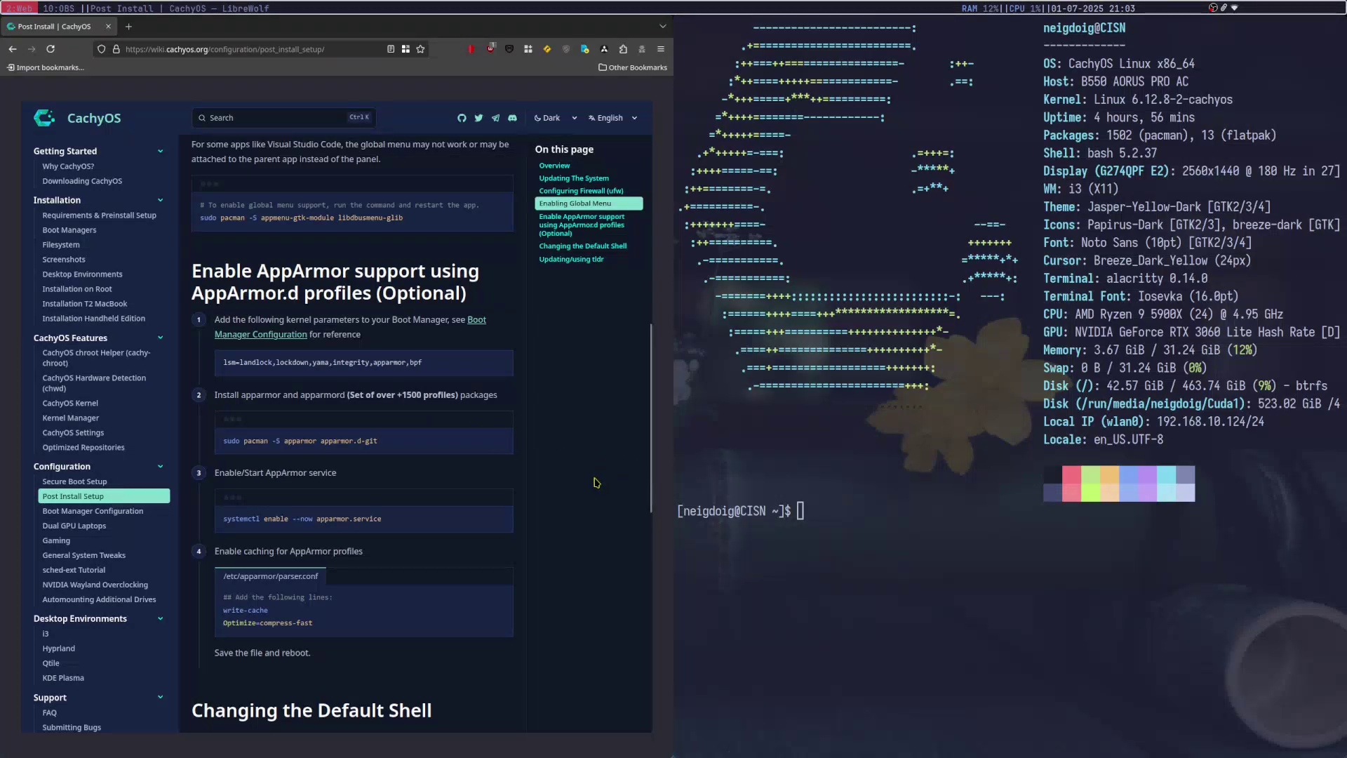
scroll(586, 480, "down", 5)
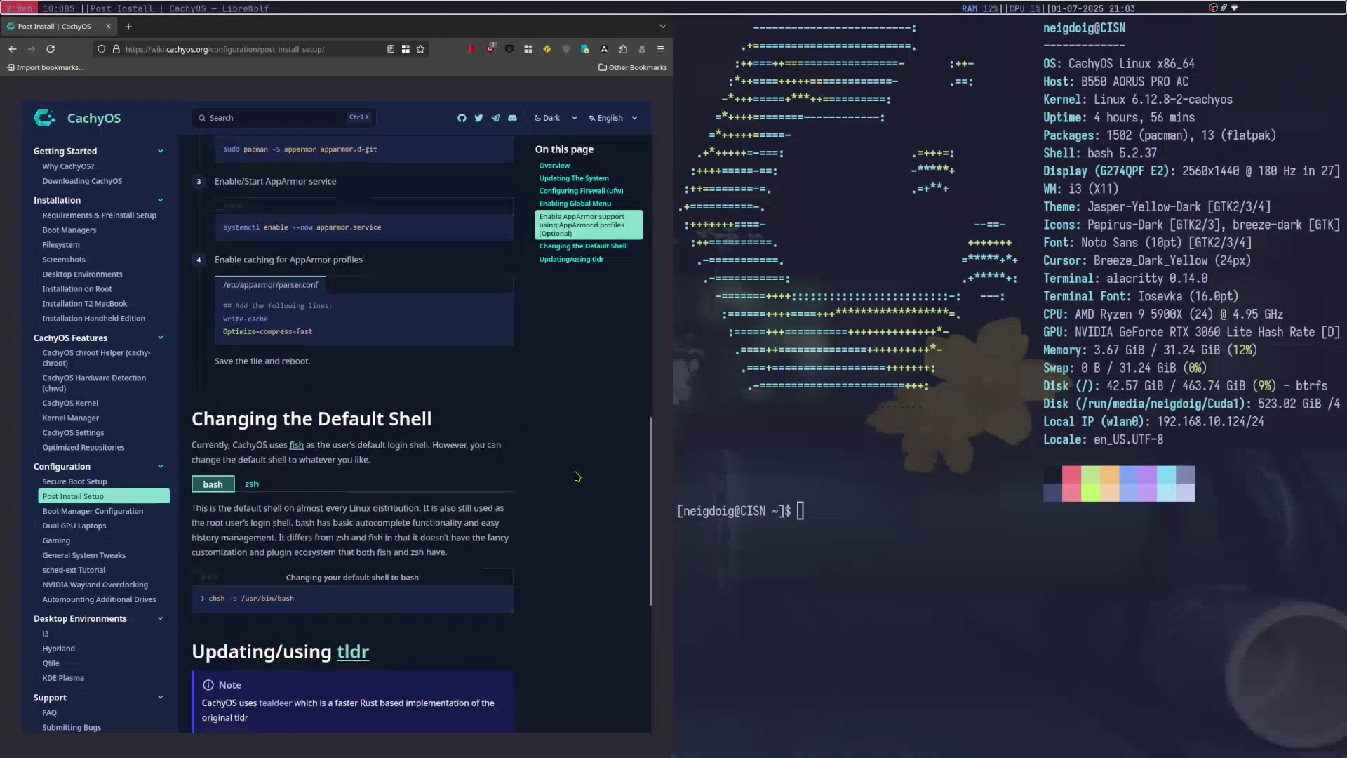
scroll(575, 476, "down", 2)
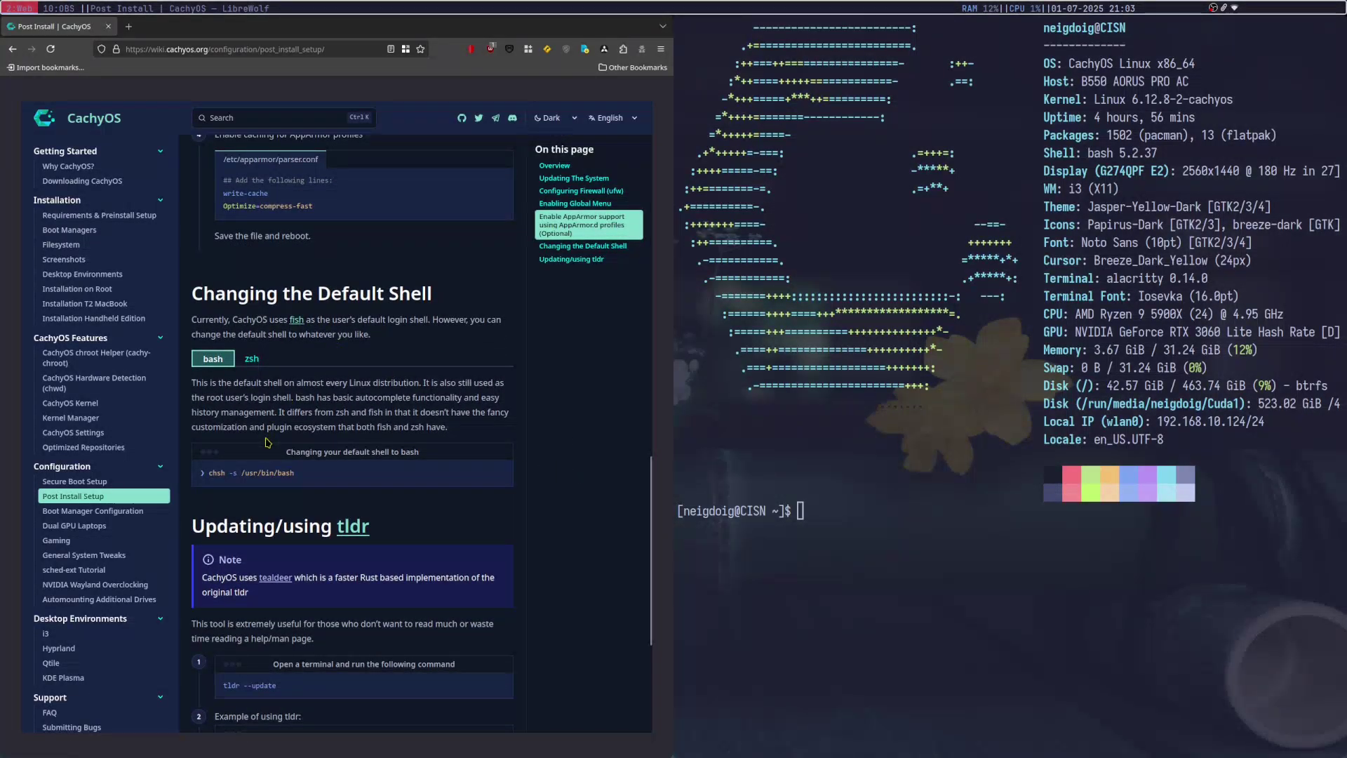
type("chsh -")
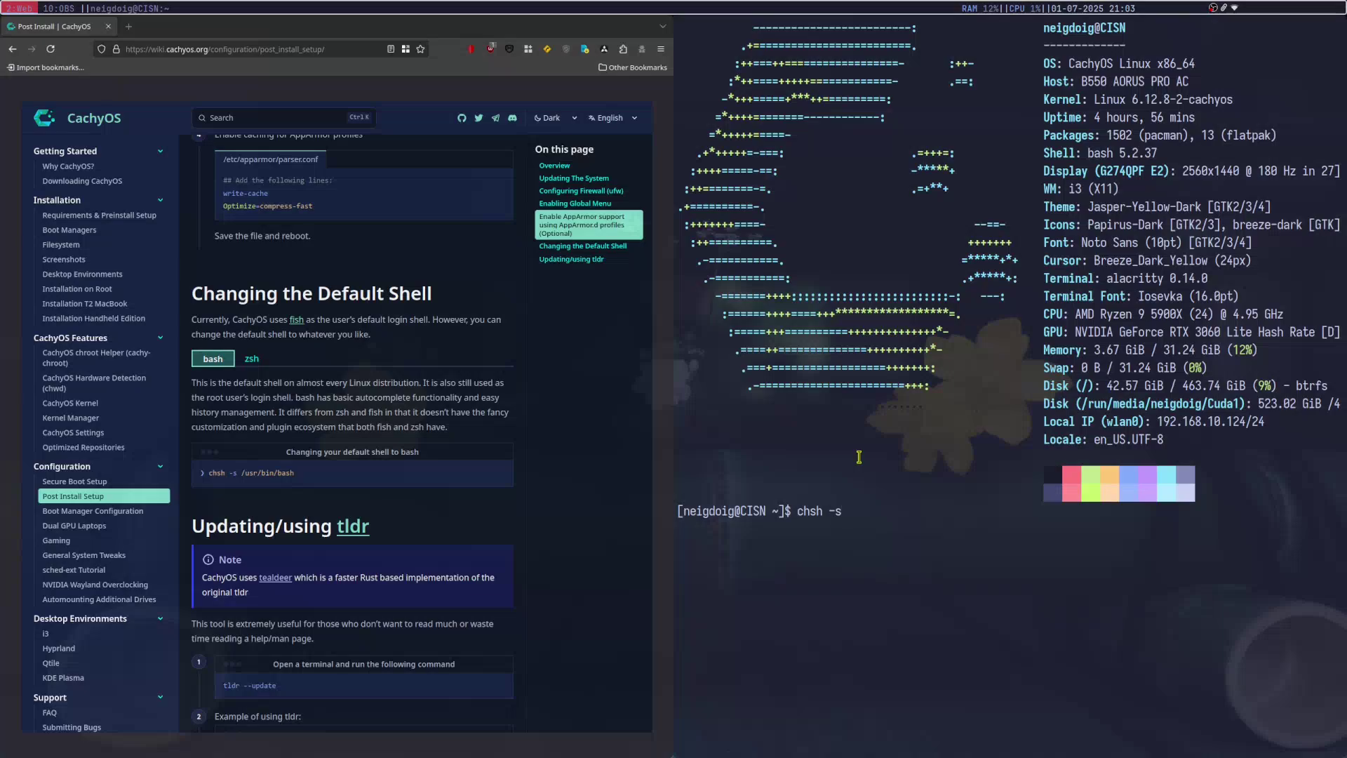
type("s /usr")
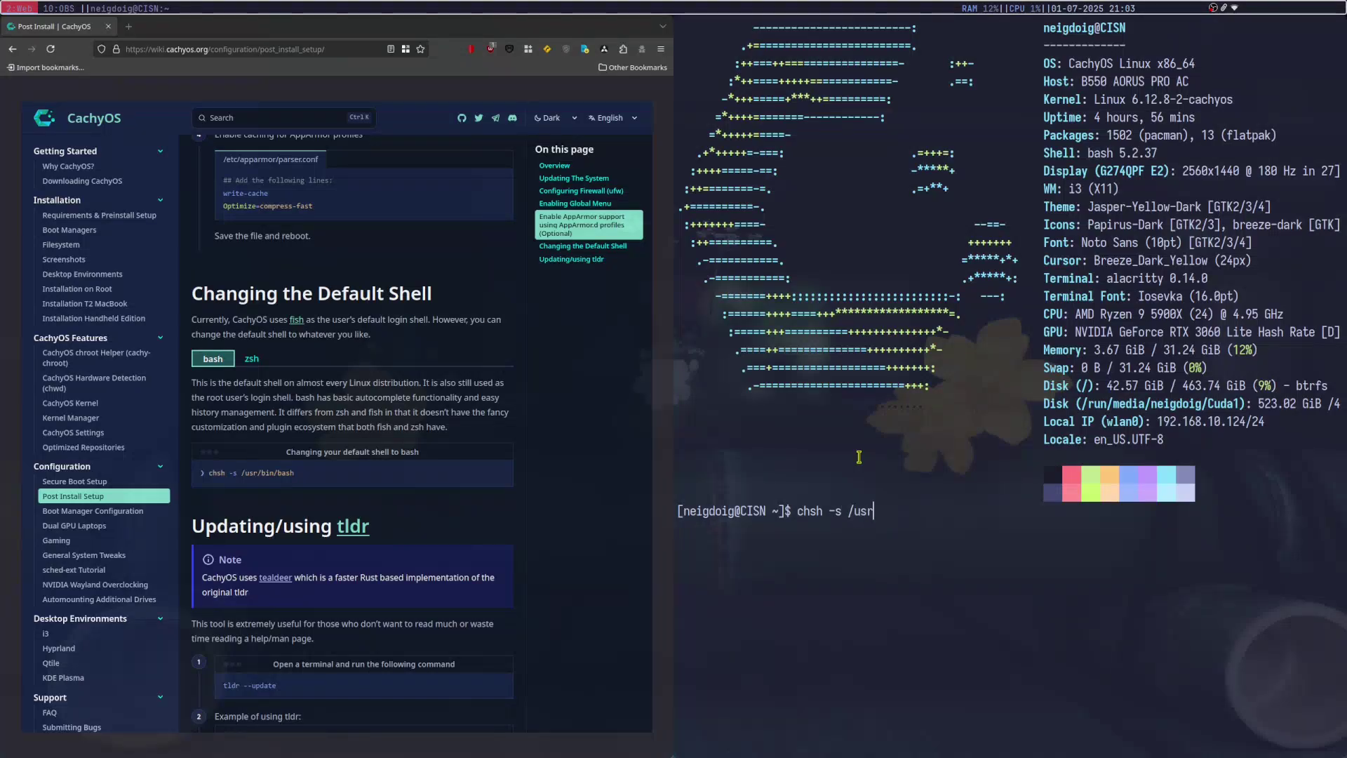
type("/bin/bas")
key("BackSpace")
key("BackSpace")
key("BackSpace")
key("BackSpace")
key("BackSpace")
key("BackSpace")
key("BackSpace")
key("BackSpace")
key("BackSpace")
key("BackSpace")
key("BackSpace")
key("BackSpace")
key("BackSpace")
key("BackSpace")
key("BackSpace")
key("BackSpace")
key("BackSpace")
key("BackSpace")
key("BackSpace")
key("BackSpace")
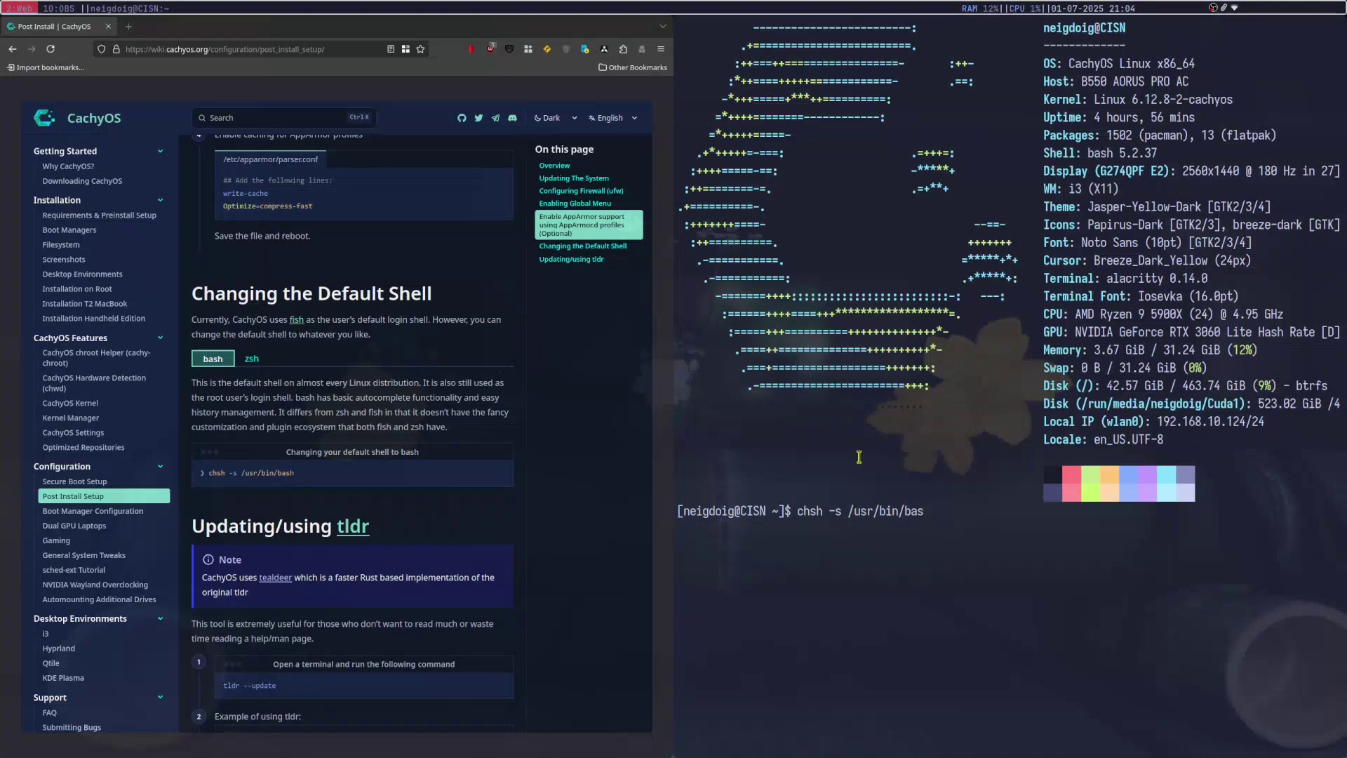
scroll(366, 380, "down", 3)
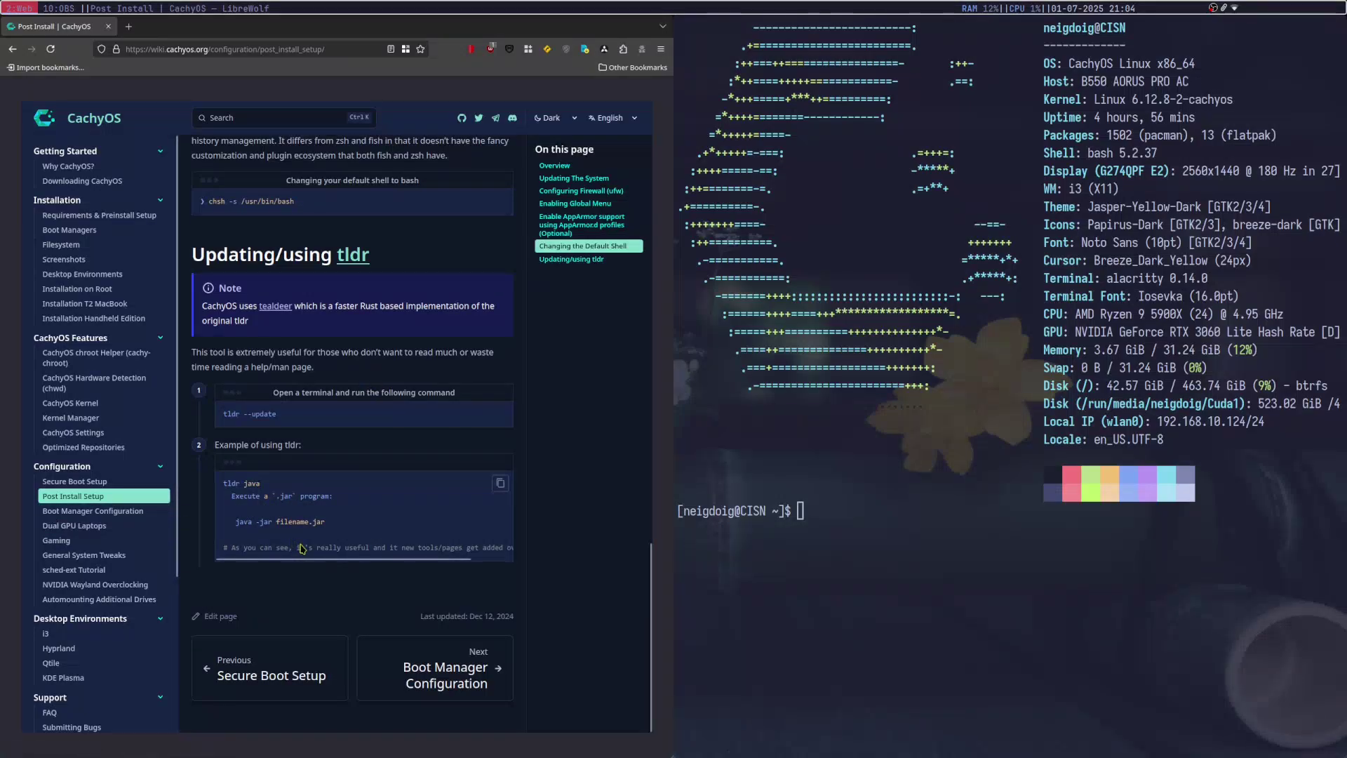
- Open the Gaming with CachyOS Guide and scroll to Essential Packages listing cachyos-gaming-meta
left_click(127, 538)
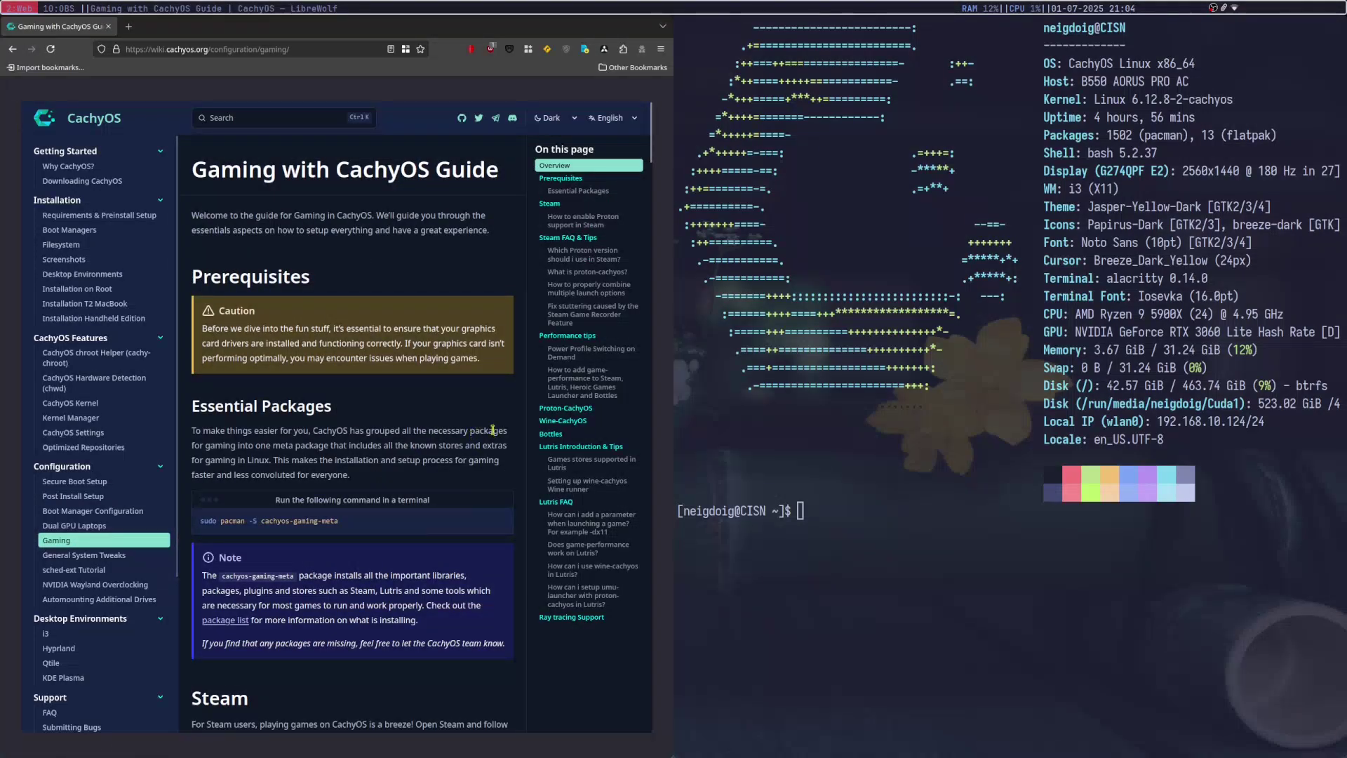
scroll(473, 441, "down", 3)
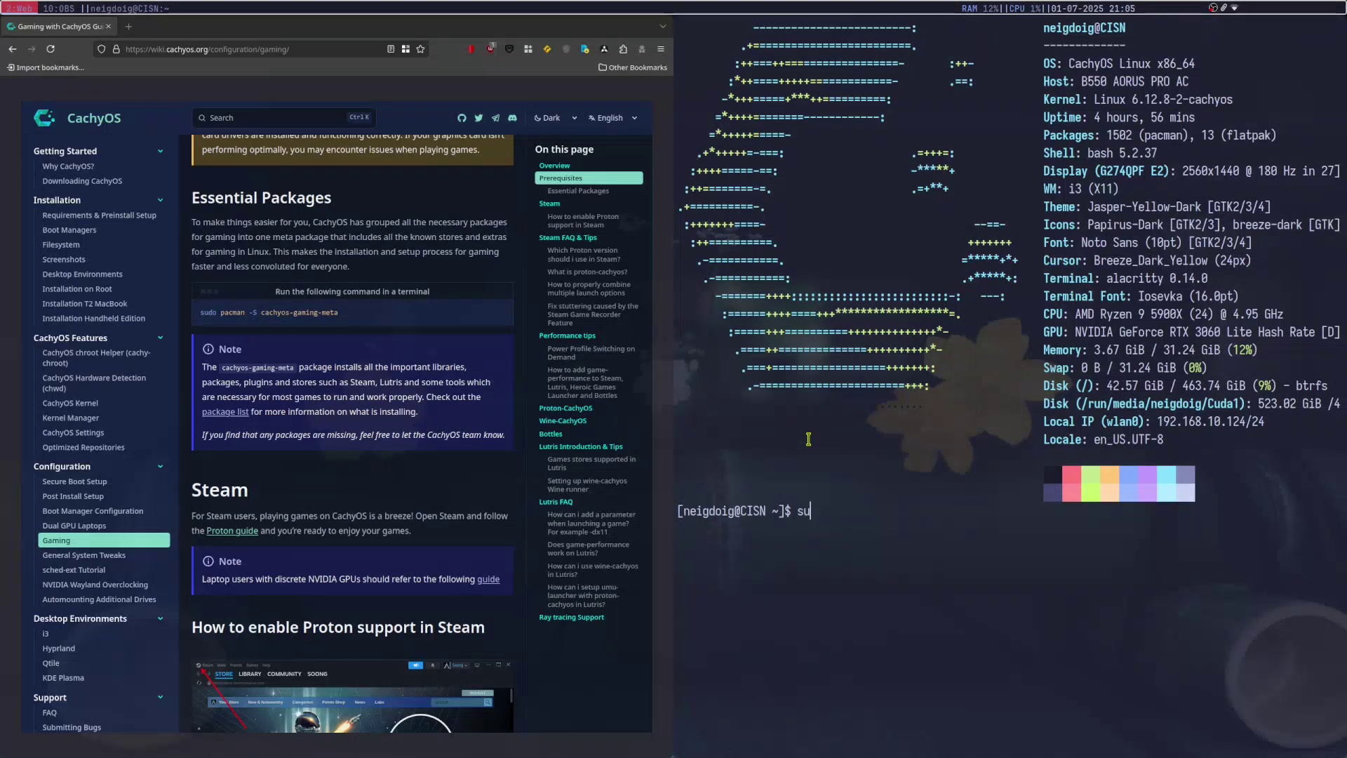
- Enter 'sudo pacman -S cachyos-gaming-meta' at the terminal prompt, fixing a typo, without running it
type("do pacman -S cachy-o")
key("BackSpace")
type("os-gaming-meta")
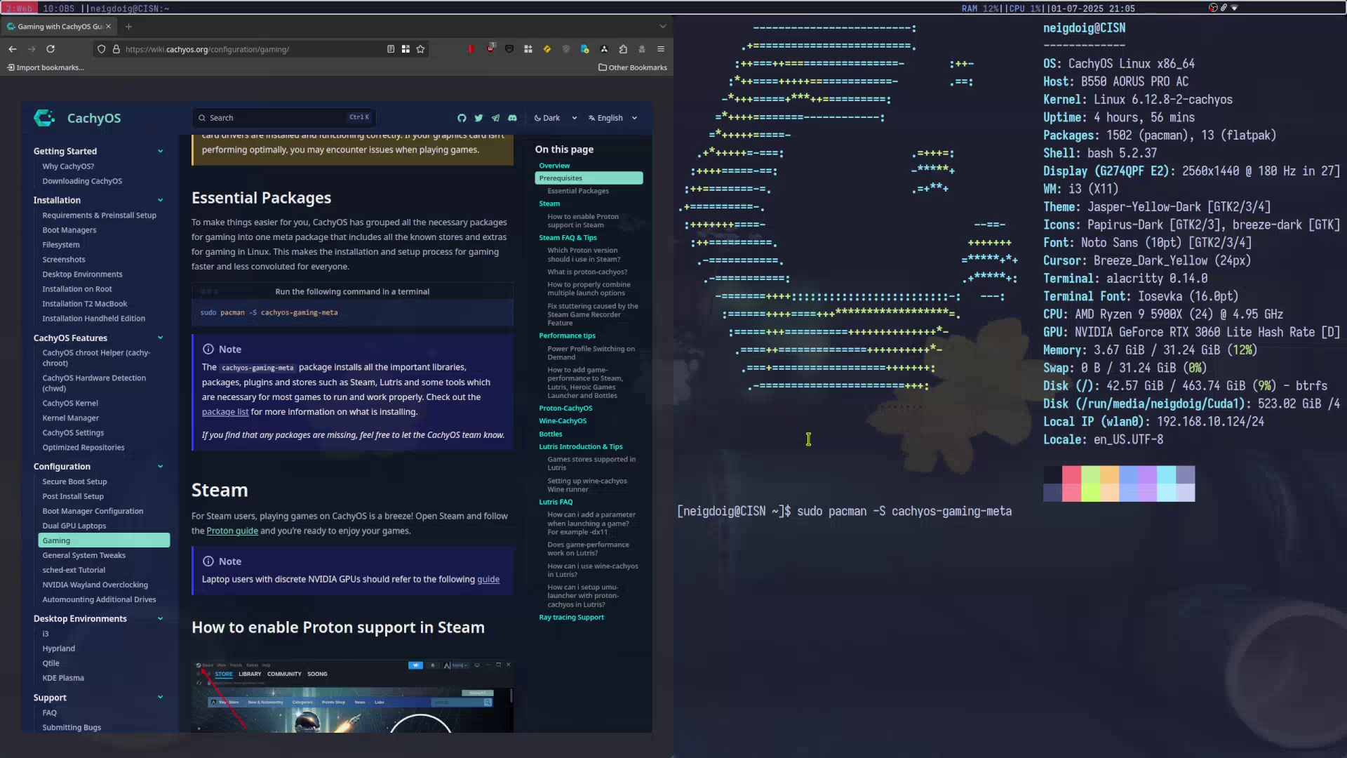
middle_click(225, 412)
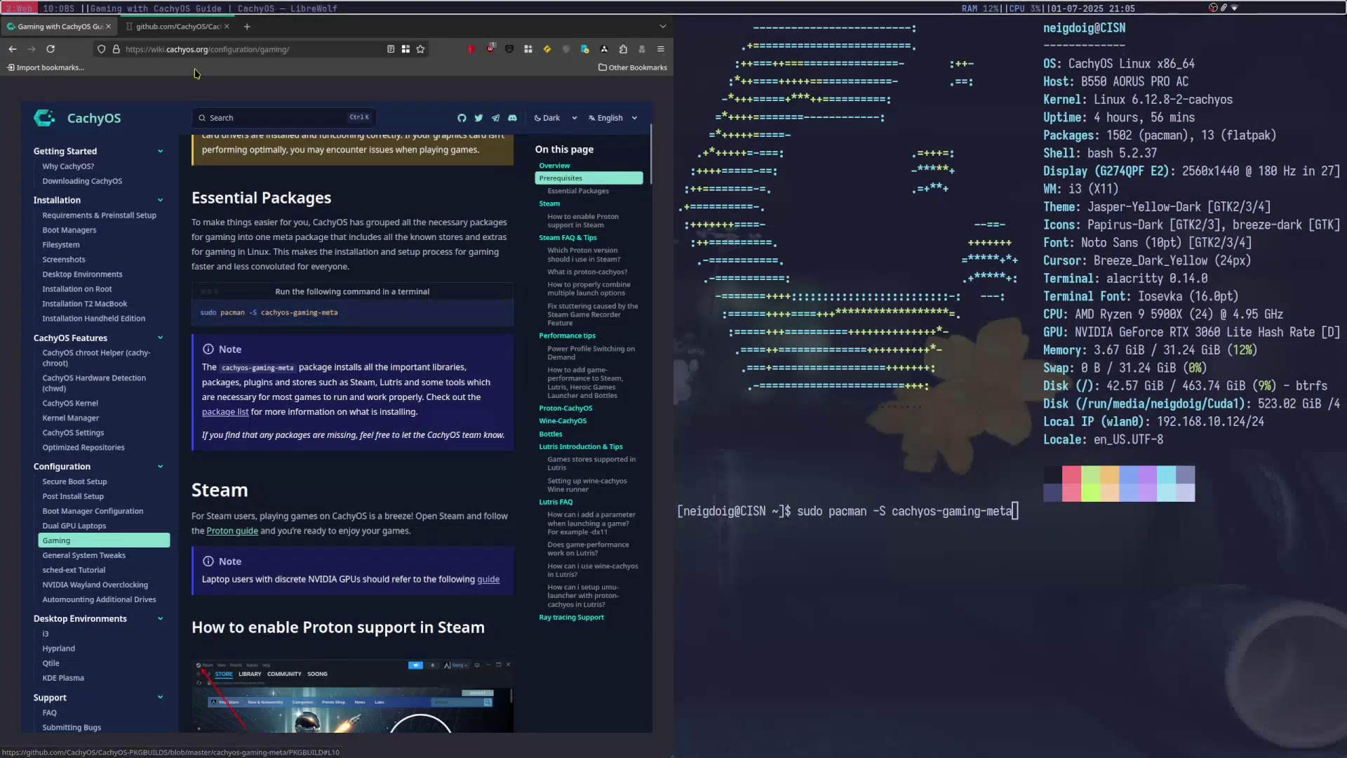
left_click(177, 26)
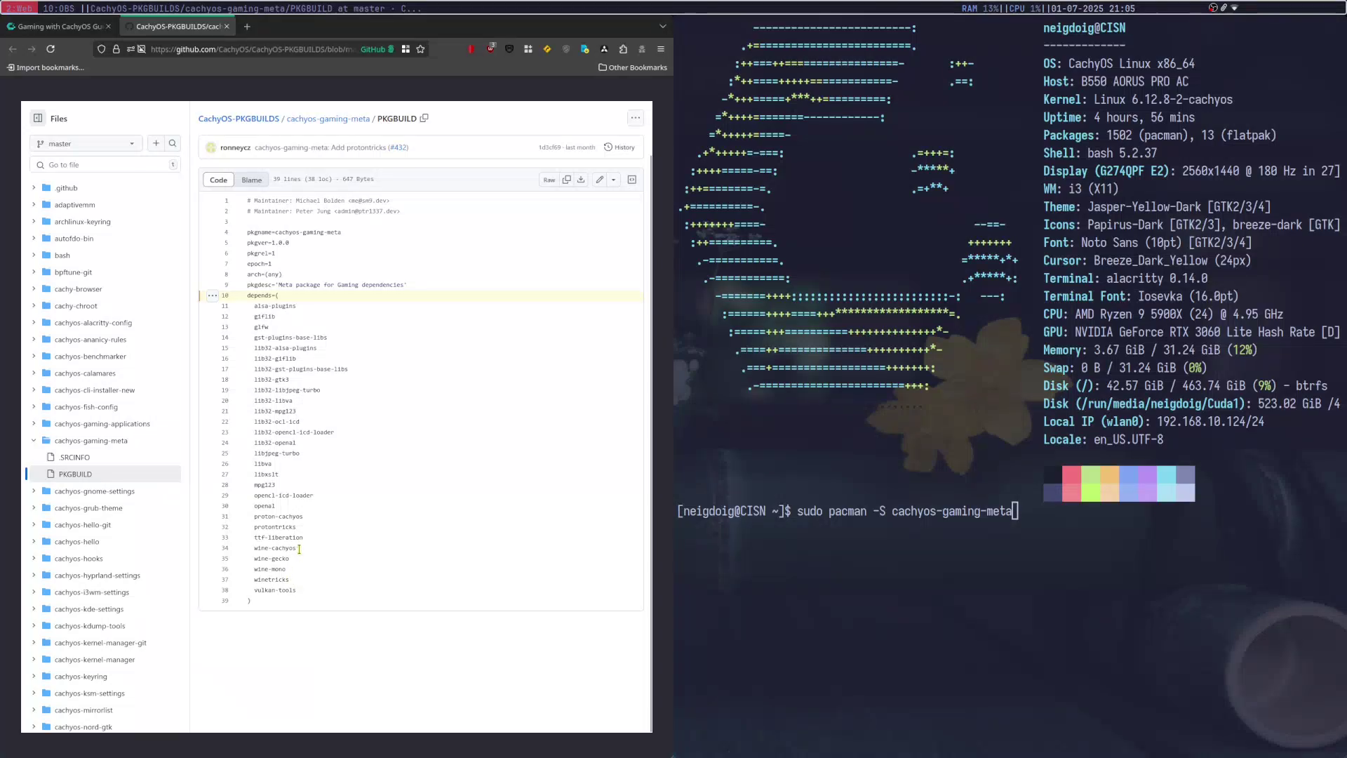
double_click(267, 579)
left_click(226, 27)
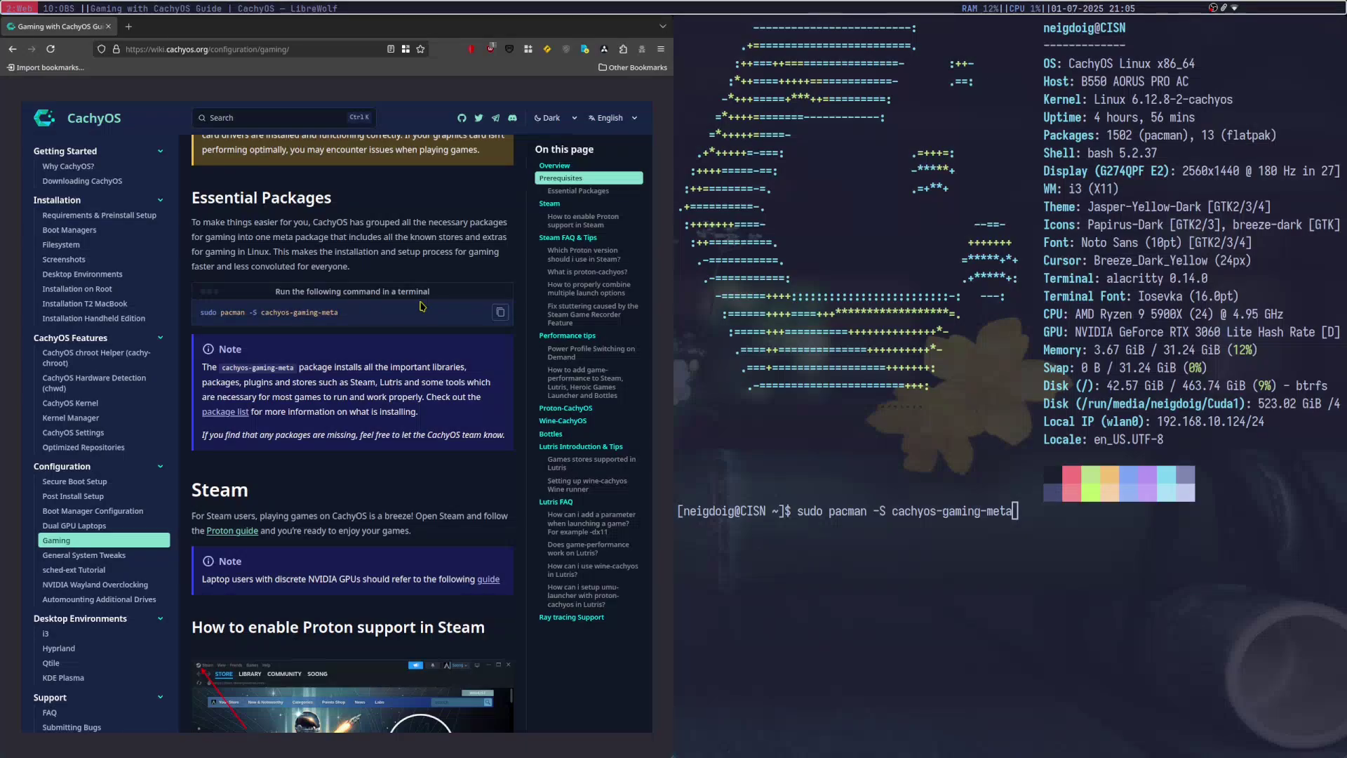
- Clear the pending install command and a typed sudo reboot without running either
key("BackSpace")
key("BackSpace")
key("BackSpace")
key("BackSpace")
key("BackSpace")
key("BackSpace")
key("BackSpace")
key("BackSpace")
key("BackSpace")
key("BackSpace")
key("BackSpace")
key("BackSpace")
key("BackSpace")
key("BackSpace")
key("BackSpace")
key("BackSpace")
key("BackSpace")
key("BackSpace")
key("BackSpace")
key("BackSpace")
key("BackSpace")
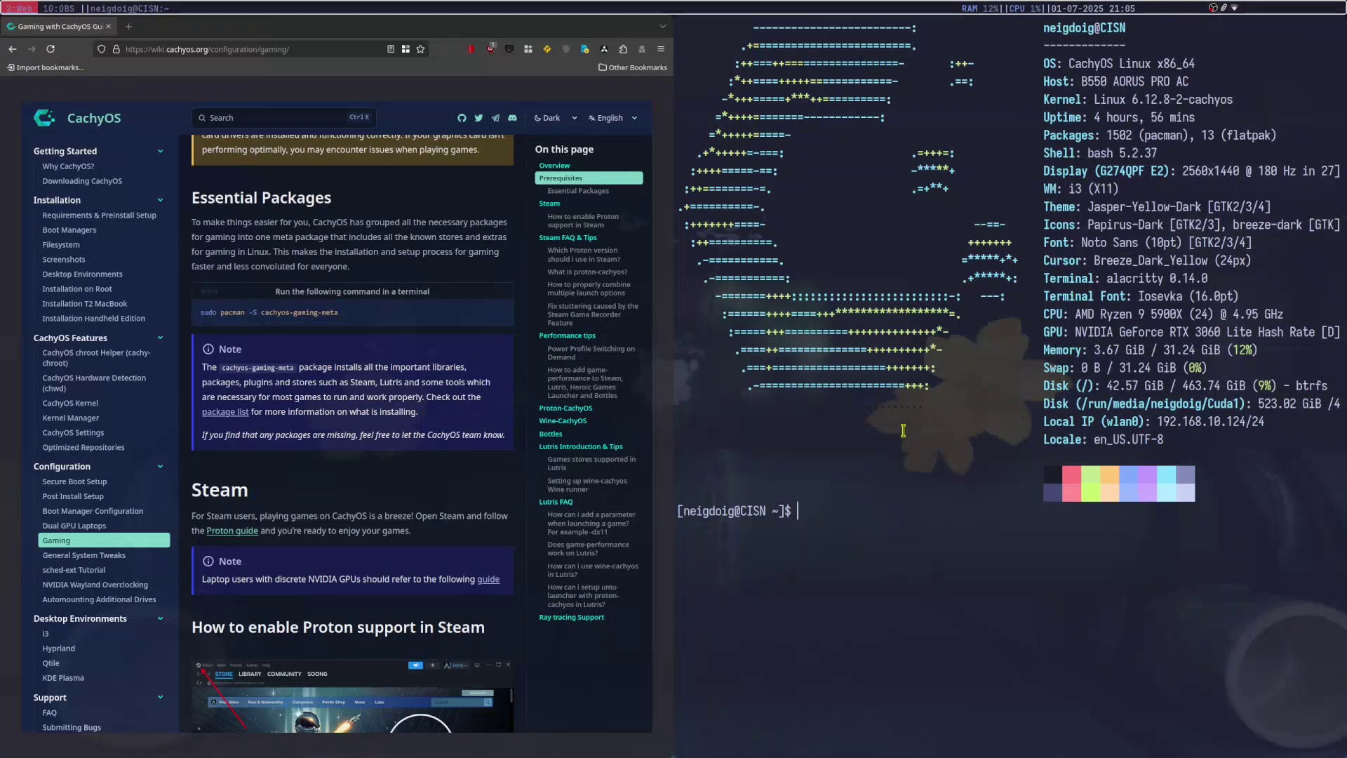
type("sudo reboot")
key("BackSpace")
key("BackSpace")
key("BackSpace")
key("BackSpace")
key("BackSpace")
key("BackSpace")
key("BackSpace")
key("BackSpace")
key("BackSpace")
key("BackSpace")
key("BackSpace")
- Review the terminal's system info, selecting the pacman count 1502 and flatpak count 13
scroll(344, 430, "down", 4)
scroll(365, 372, "up", 1)
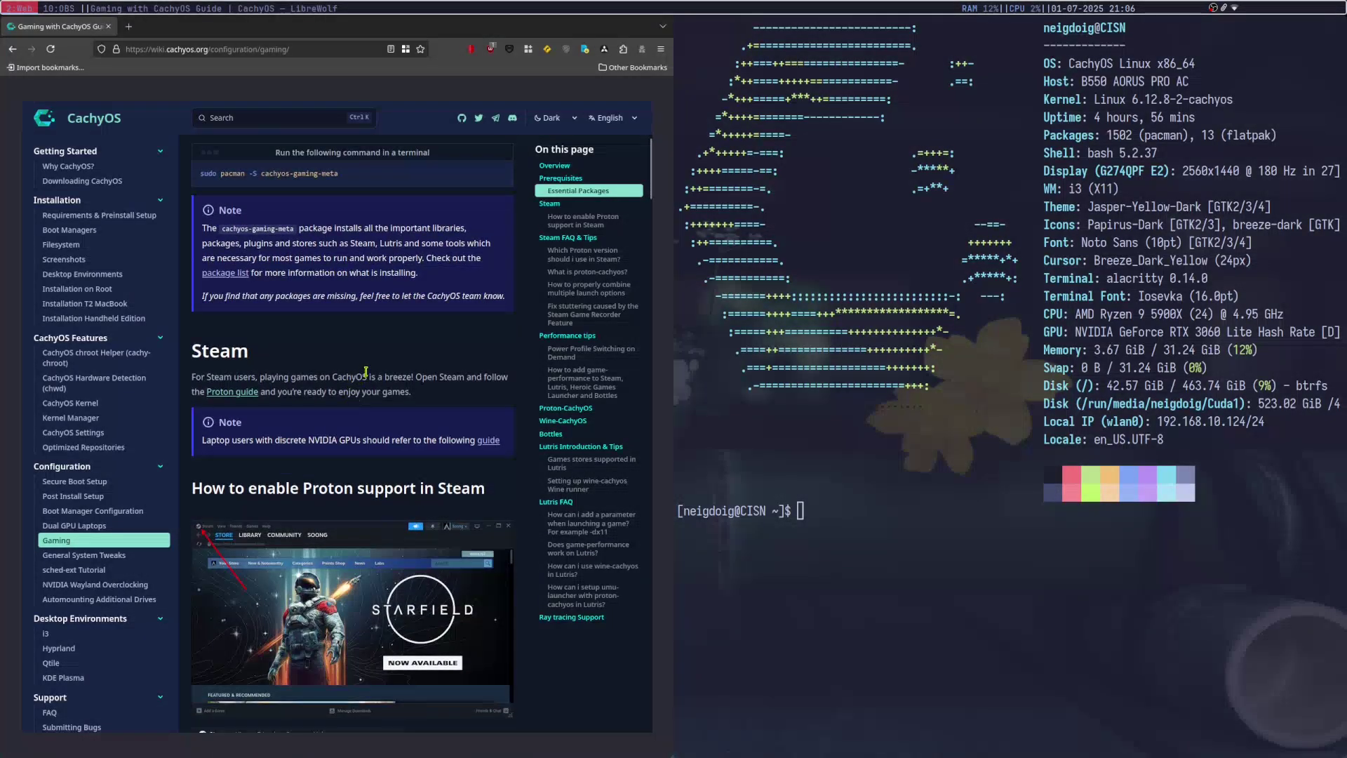
scroll(371, 353, "down", 6)
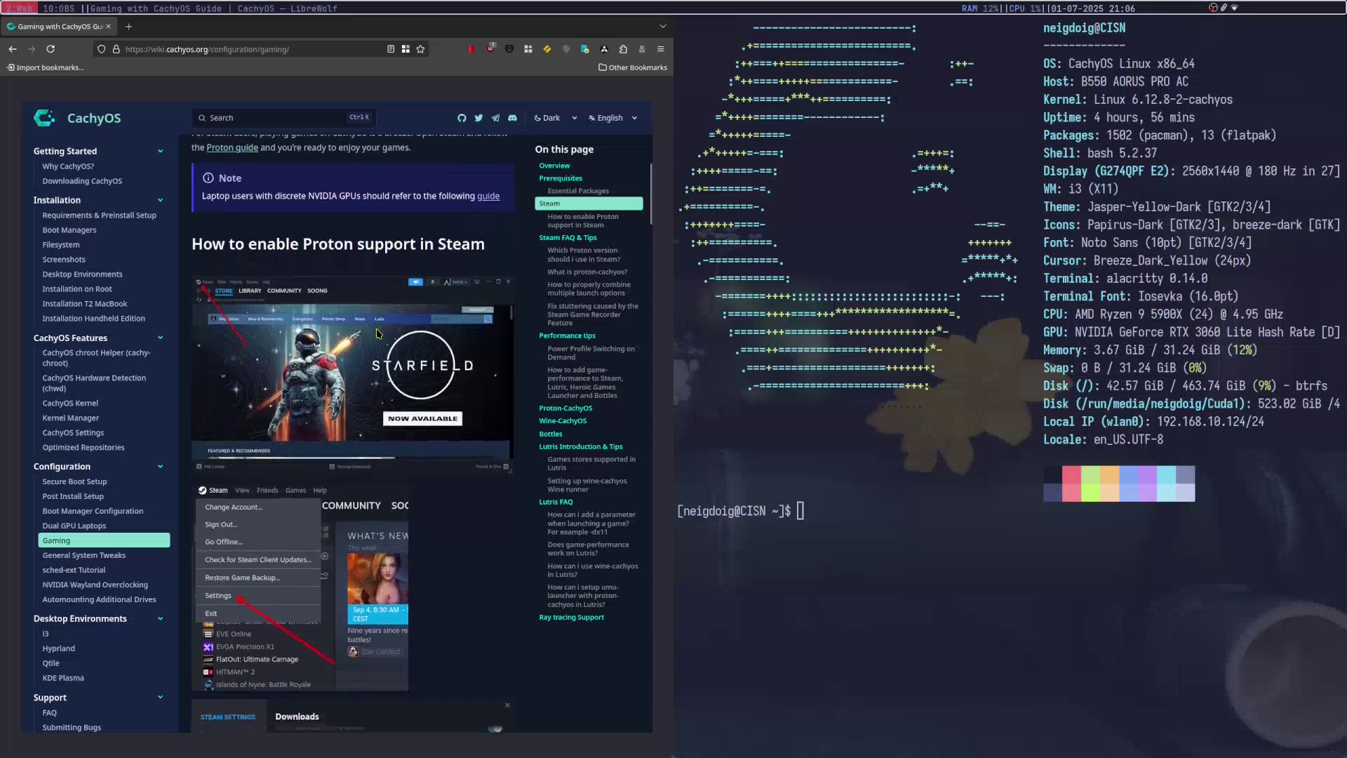
scroll(377, 334, "down", 5)
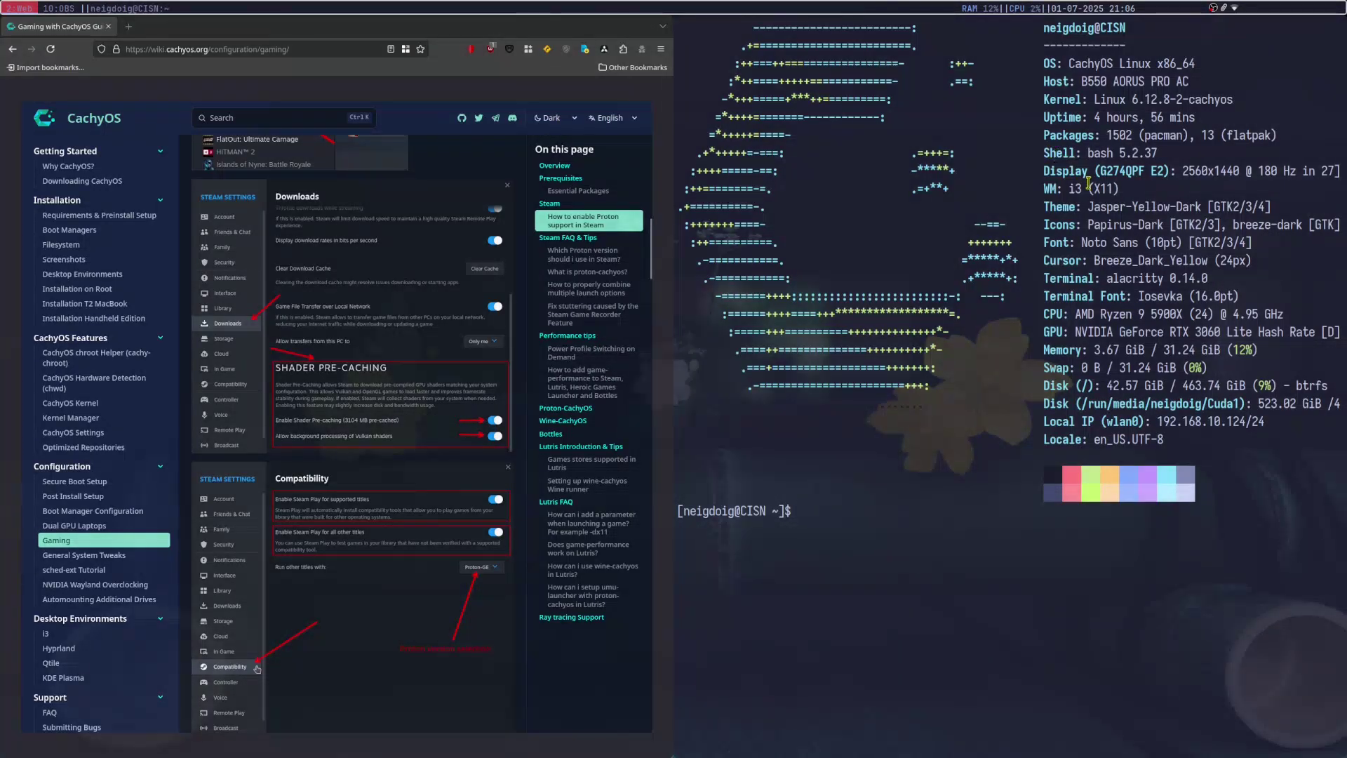
left_click_drag(1107, 134, 1212, 139)
left_click(1212, 136)
left_click(1212, 156)
- Launch a fresh Alacritty on workspace 1, then scroll the wiki to the Proton versions tip
key("super+1")
key("super+Return")
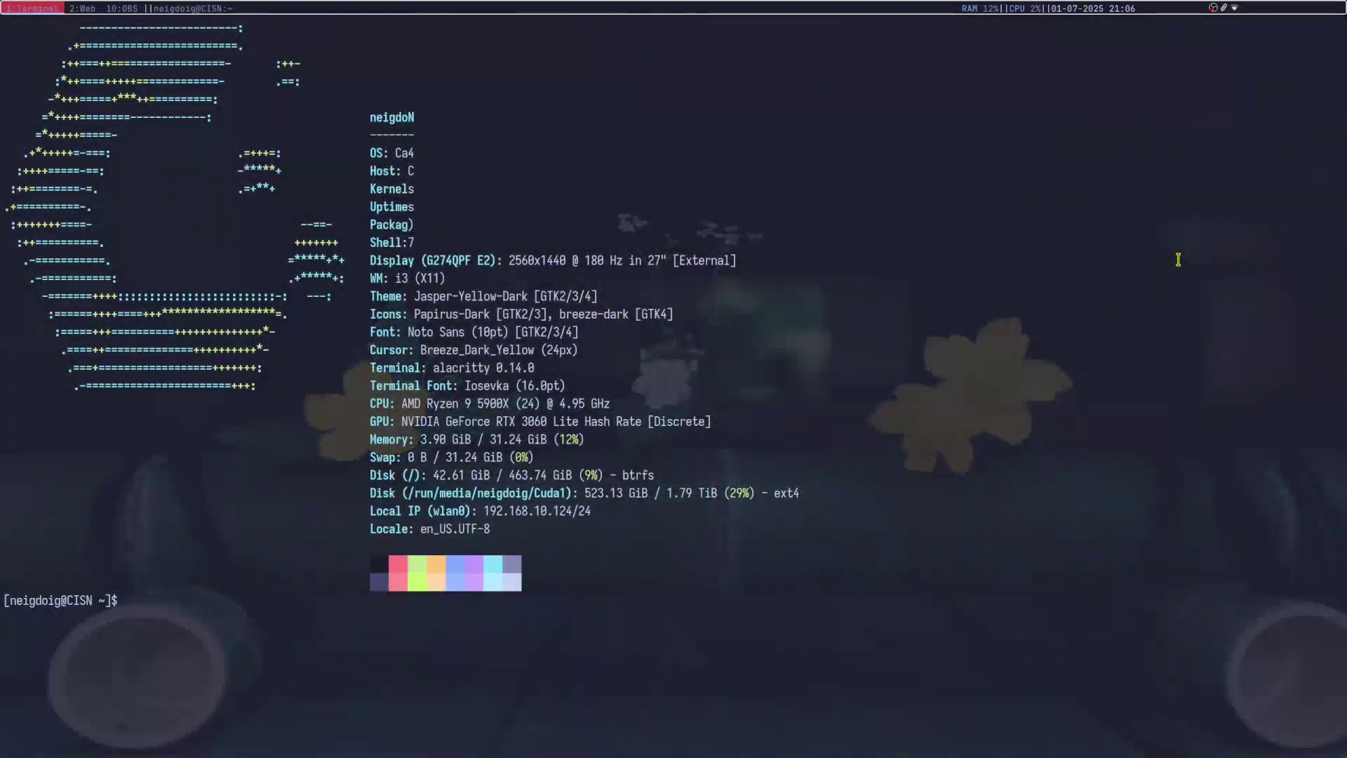
key("super+2")
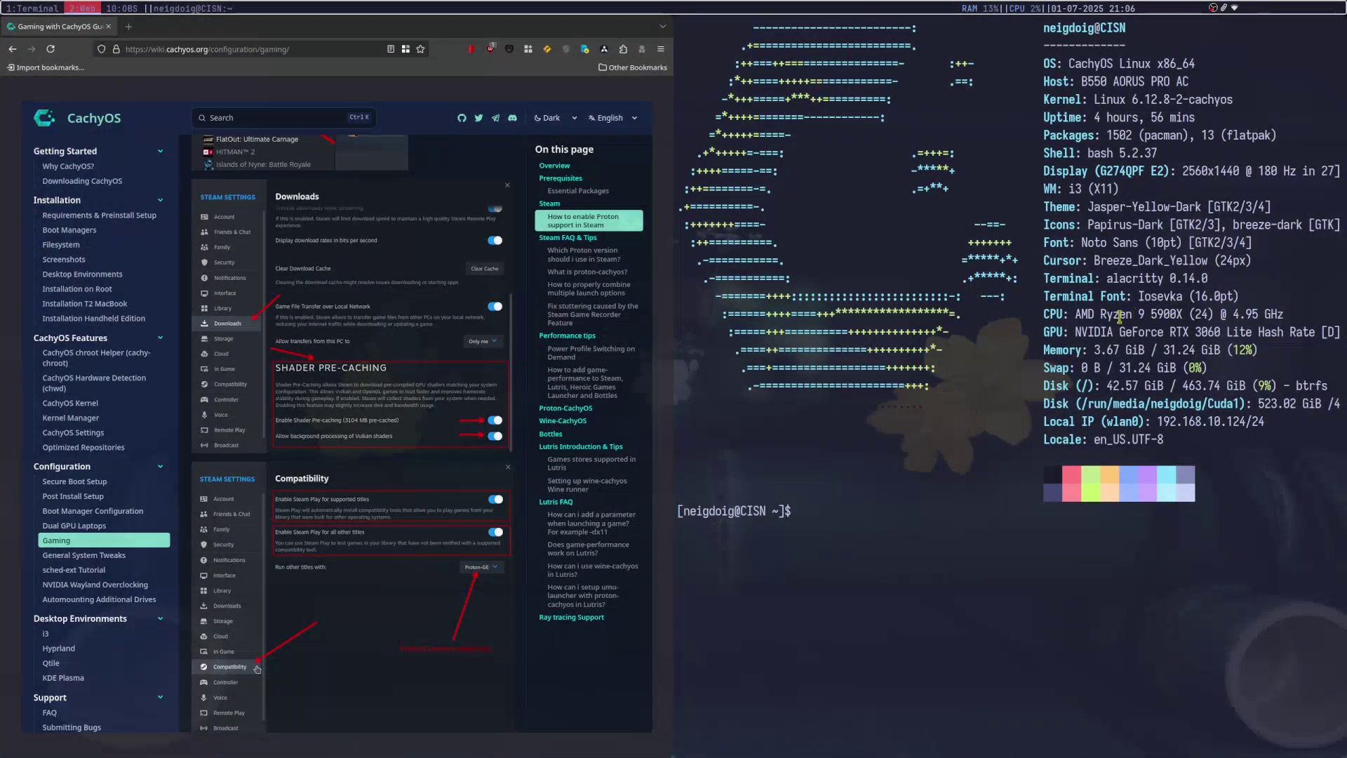
scroll(399, 421, "down", 4)
scroll(398, 421, "down", 2)
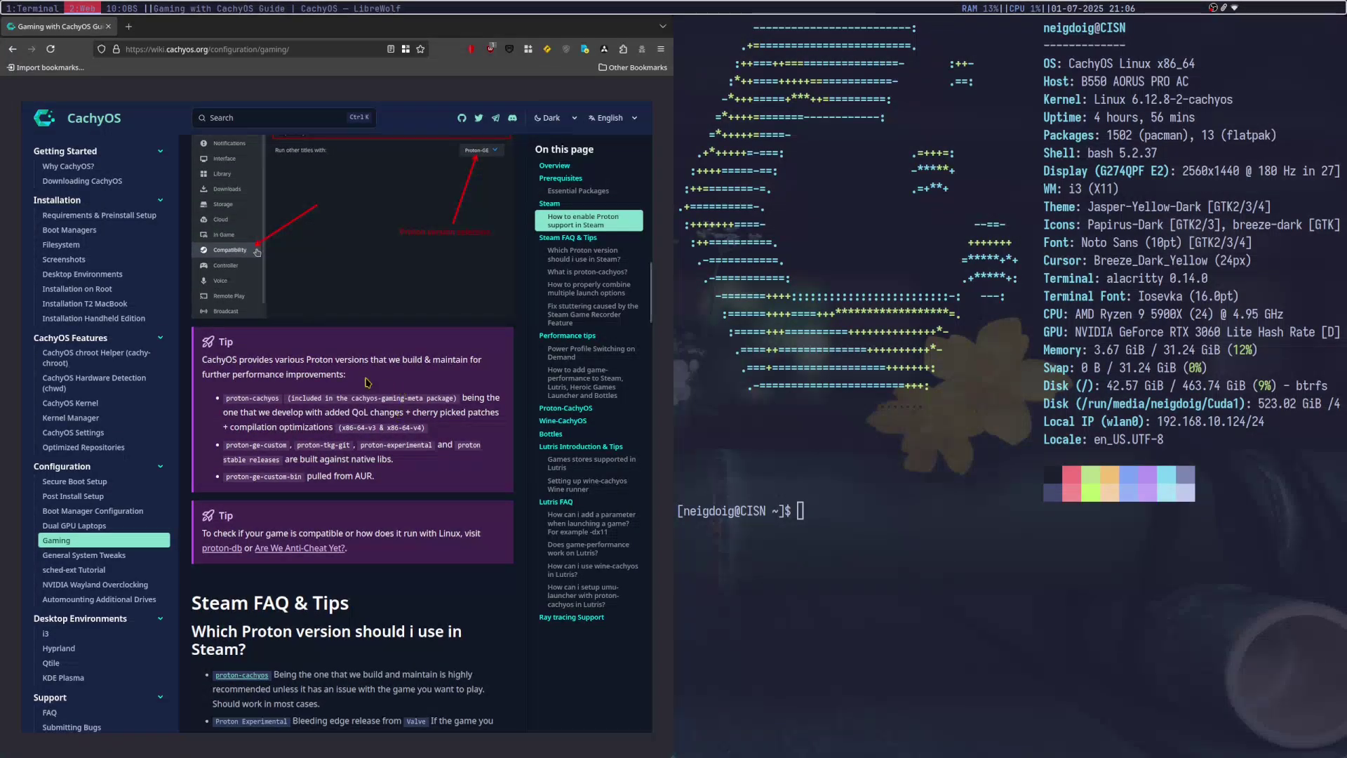
- Scroll to 'How to properly combine multiple launch options' and highlight its example launch command
scroll(393, 421, "down", 3)
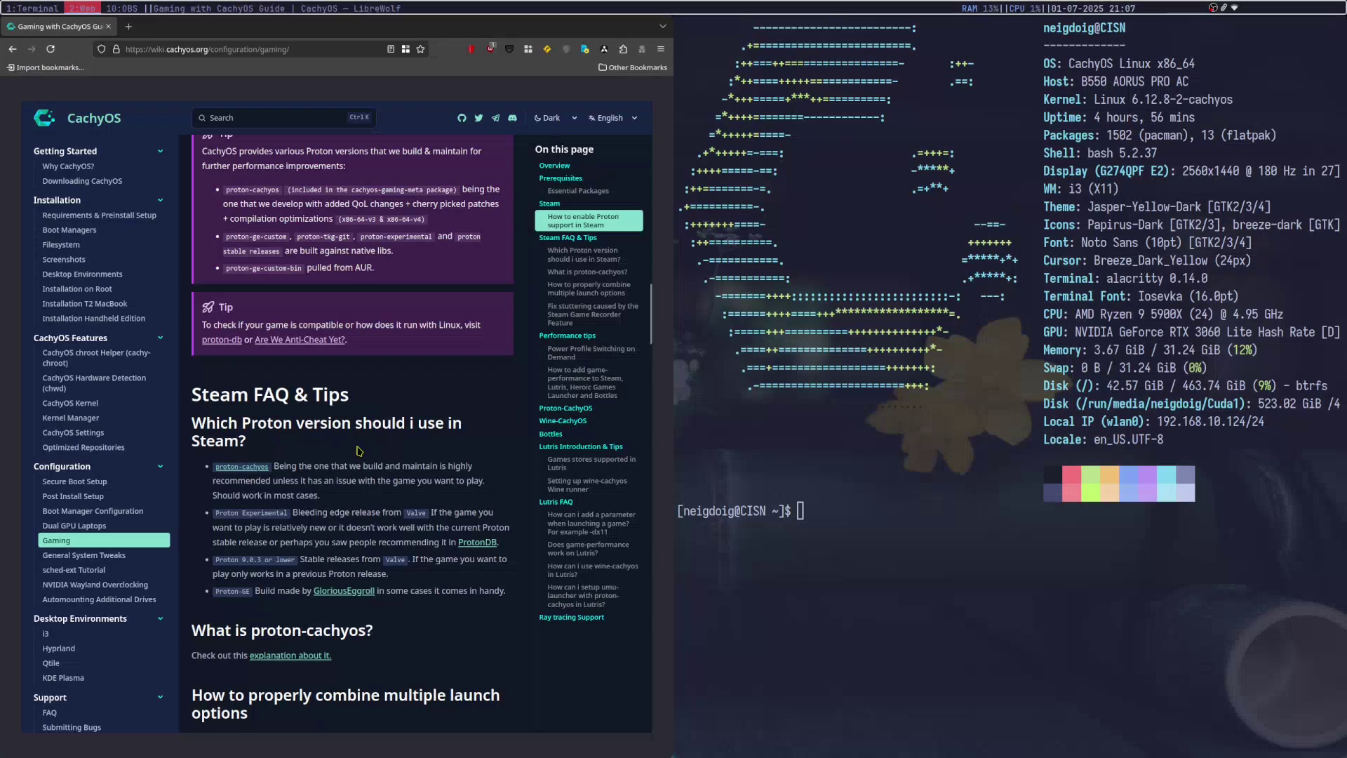
scroll(379, 455, "down", 4)
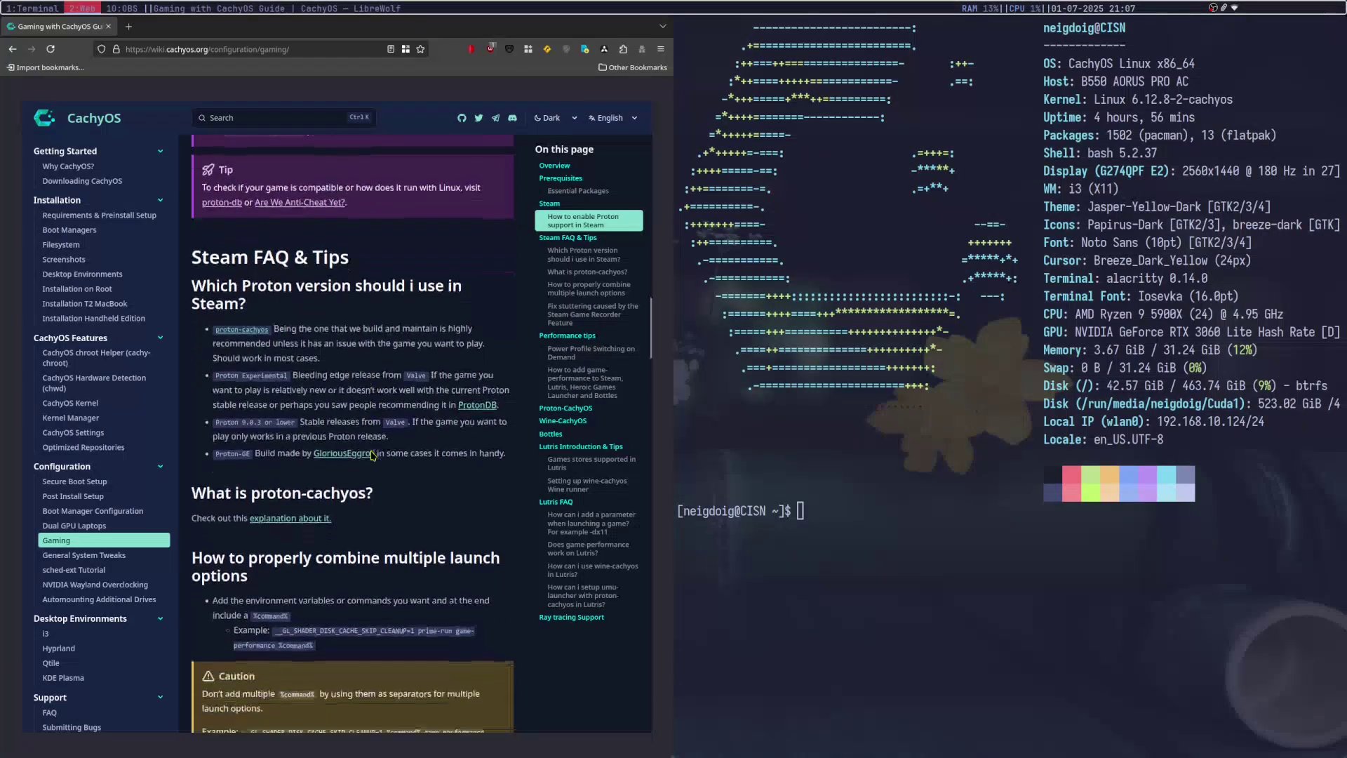
scroll(391, 457, "down", 3)
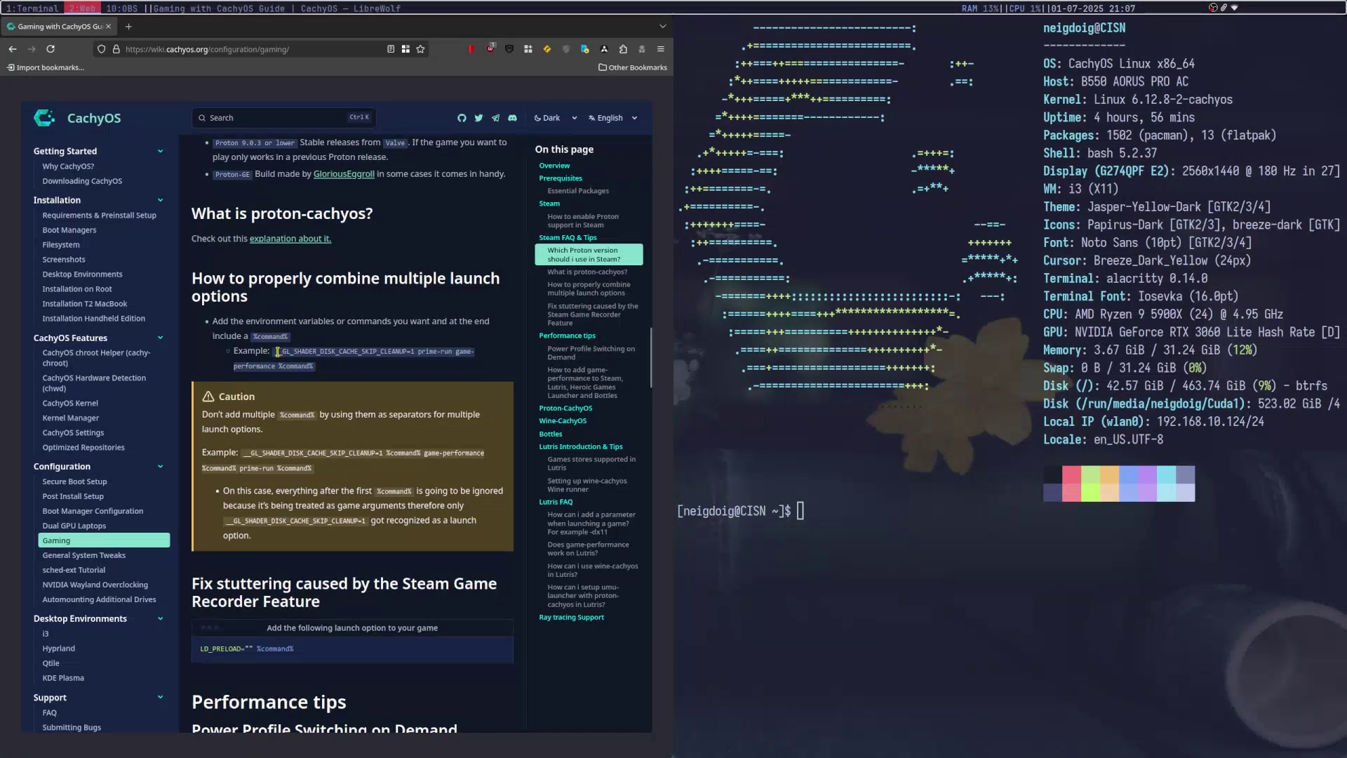
left_click_drag(276, 353, 322, 378)
left_click(331, 374)
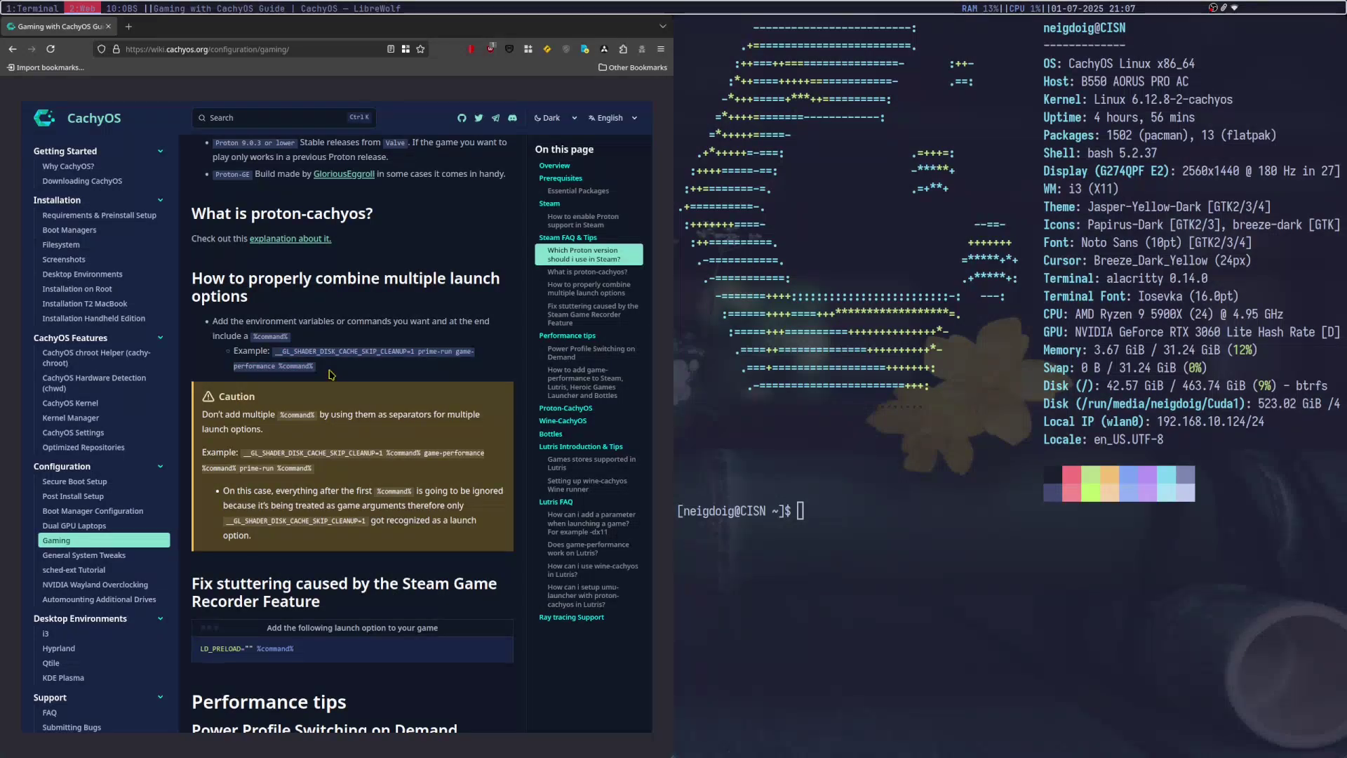
type("gamemoderun")
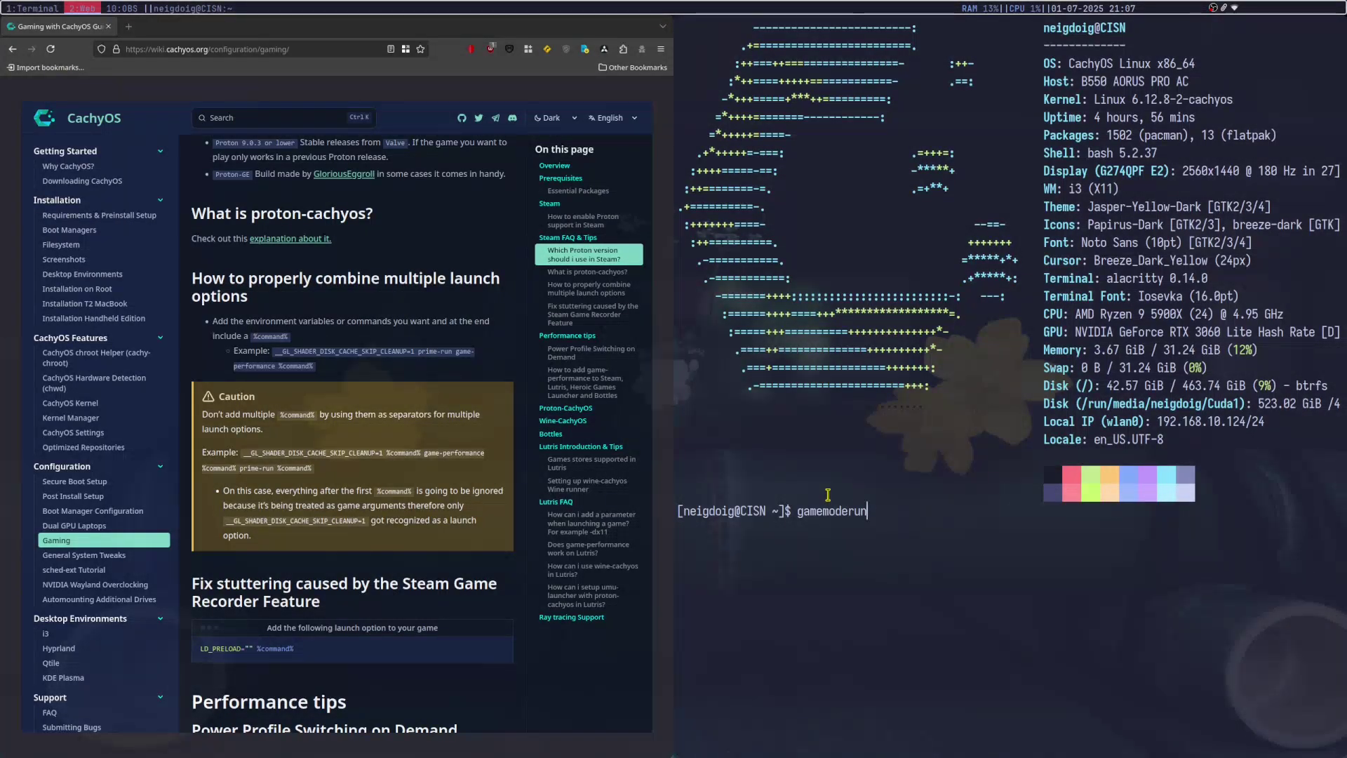
key("BackSpace")
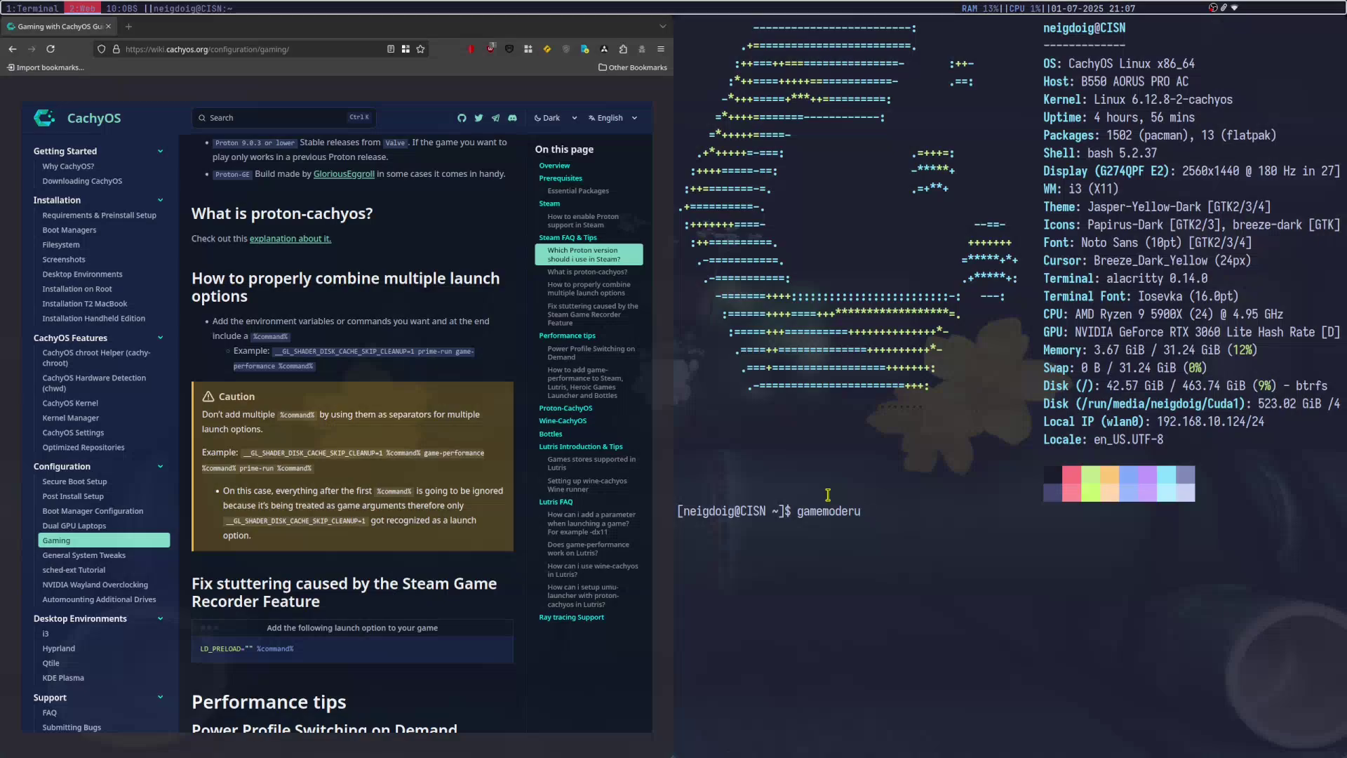
key("BackSpace")
key("BackSpace")
key("BackSpace")
key("BackSpace")
key("BackSpace")
key("BackSpace")
key("BackSpace")
key("BackSpace")
key("BackSpace")
key("BackSpace")
type("game-performance")
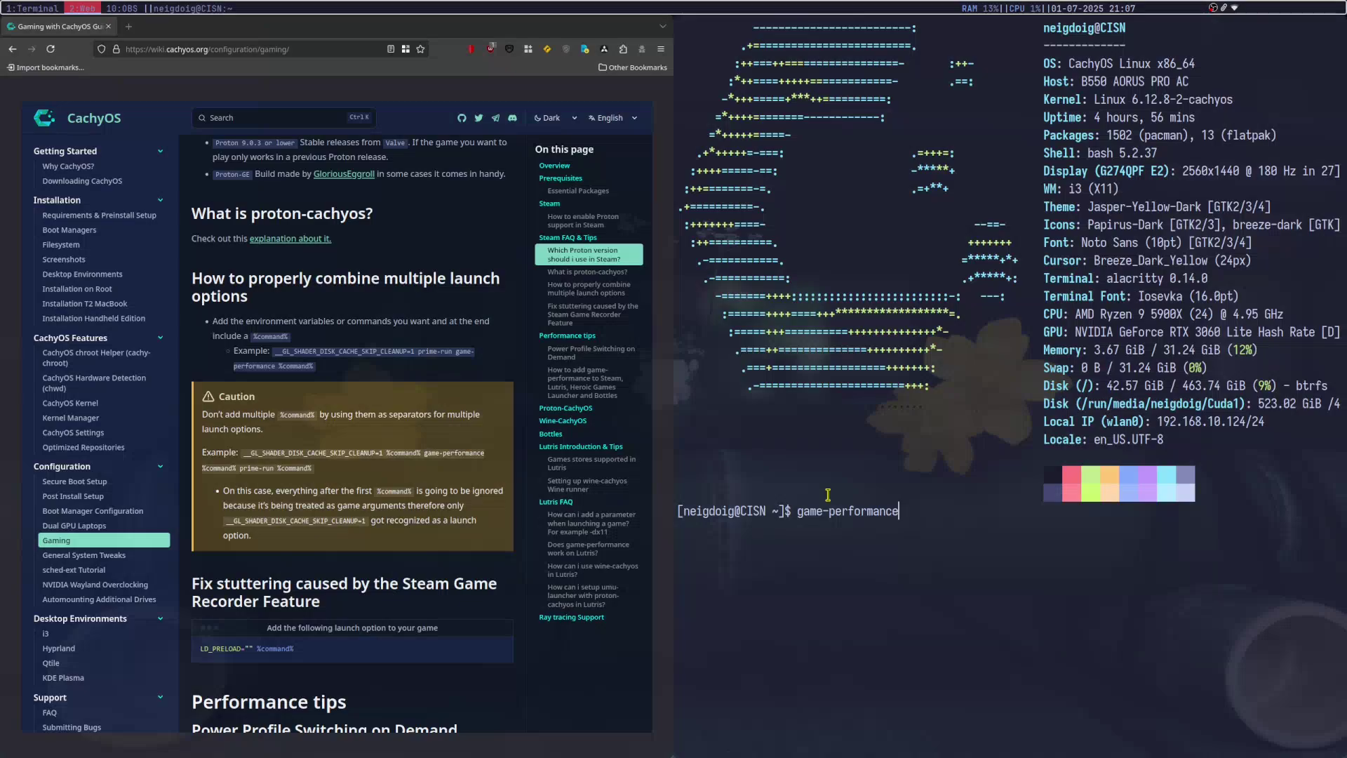
key("BackSpace")
key("BackSpace")
key("BackSpace")
key("BackSpace")
key("BackSpace")
key("BackSpace")
key("BackSpace")
key("BackSpace")
key("BackSpace")
key("BackSpace")
key("BackSpace")
key("BackSpace")
key("BackSpace")
key("BackSpace")
key("BackSpace")
key("BackSpace")
- Open the game-performance script's GitHub source in a new tab, then return to the Gaming guide tab
scroll(452, 422, "down", 7)
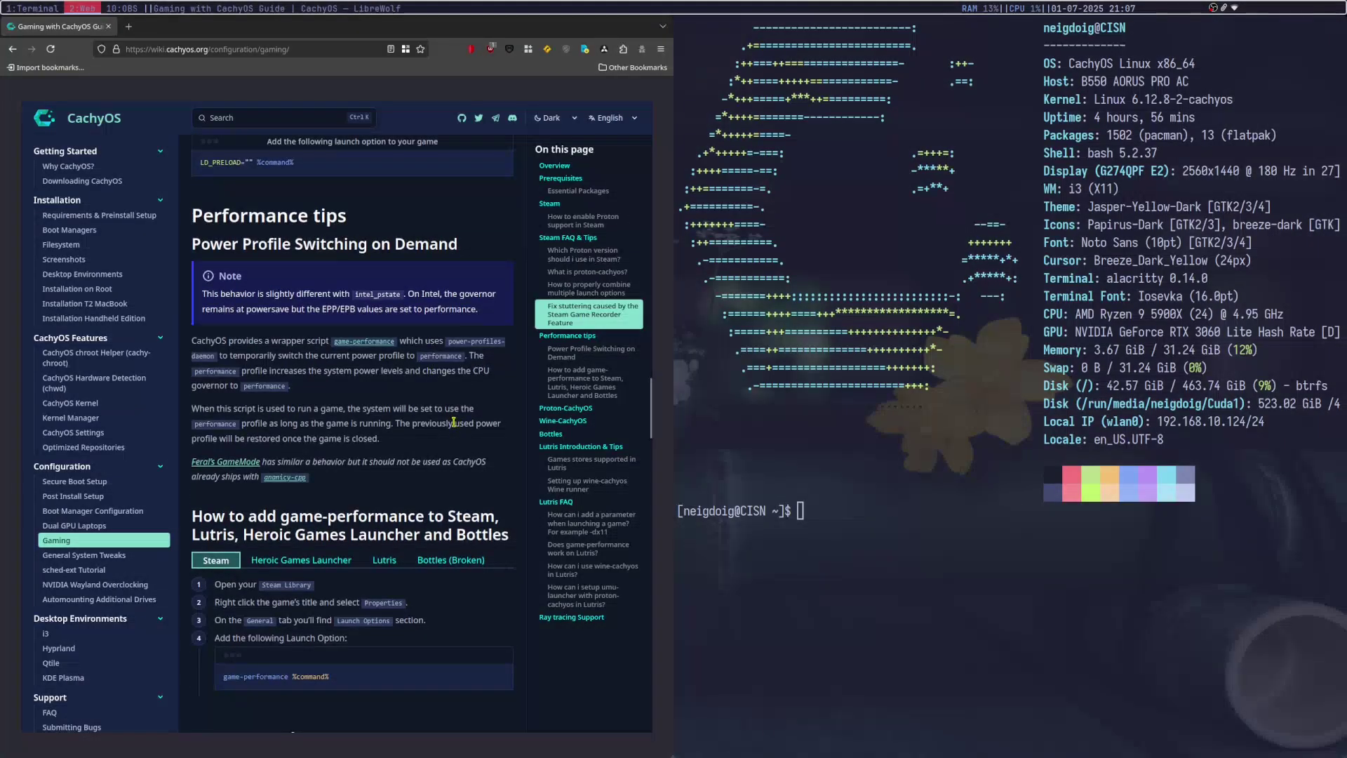
left_click(353, 341)
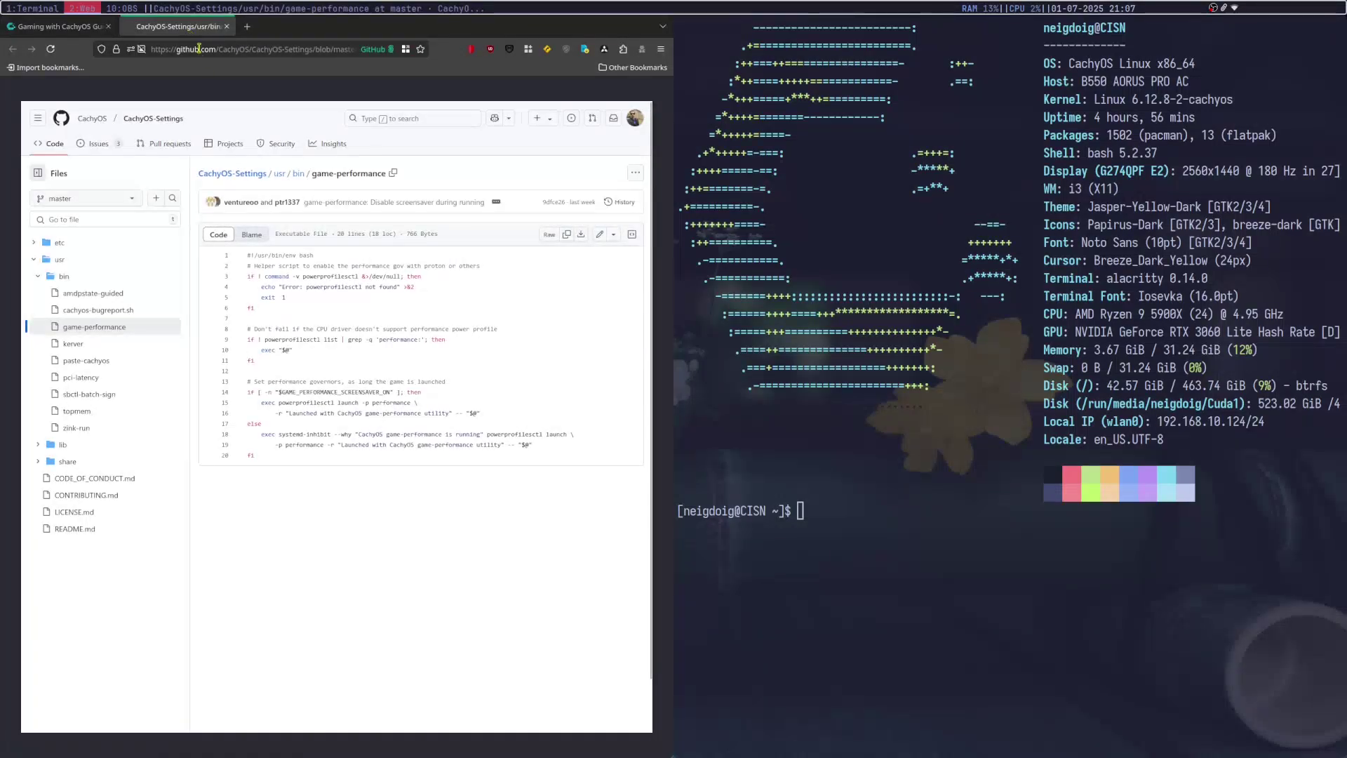
left_click(56, 26)
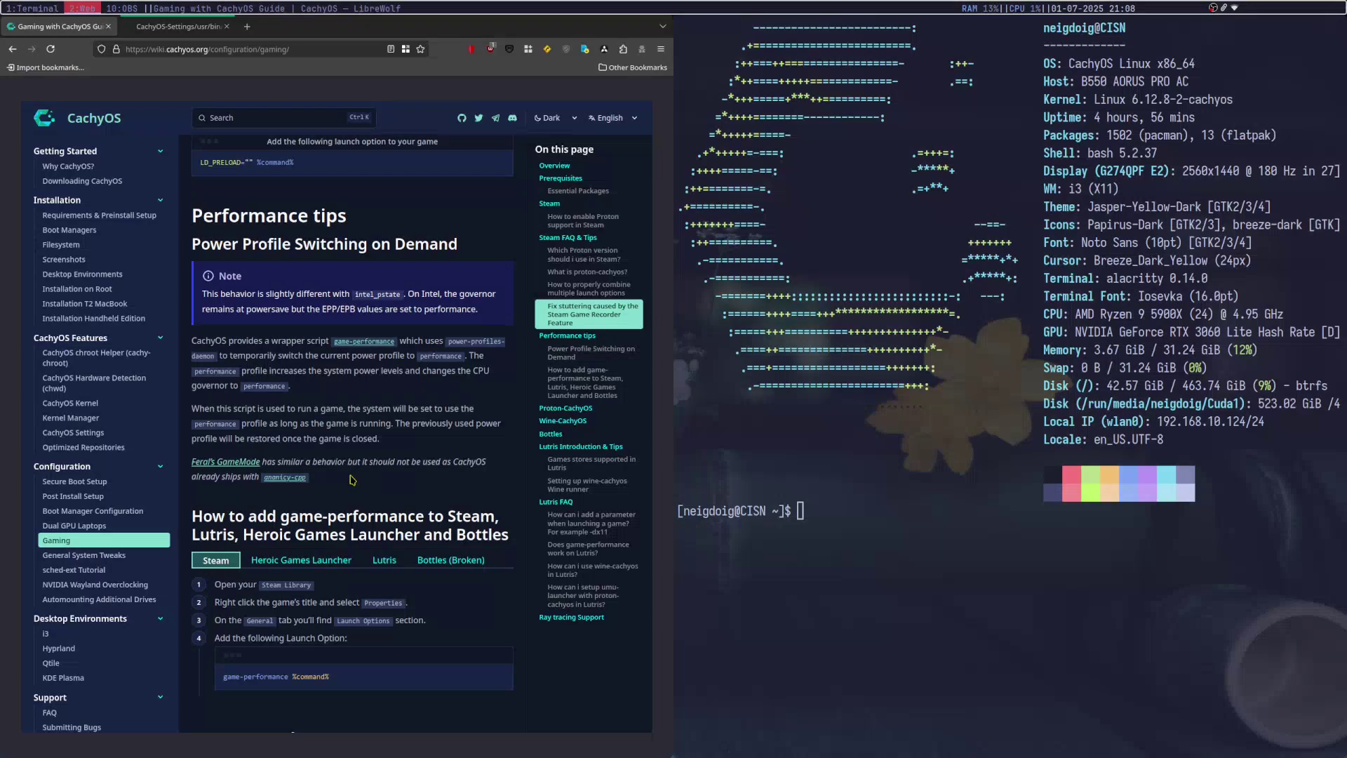
- Glance at the ananicy-cpp project page, then compare the Bottles and Steam game-performance instructions
middle_click(284, 477)
left_click(196, 31)
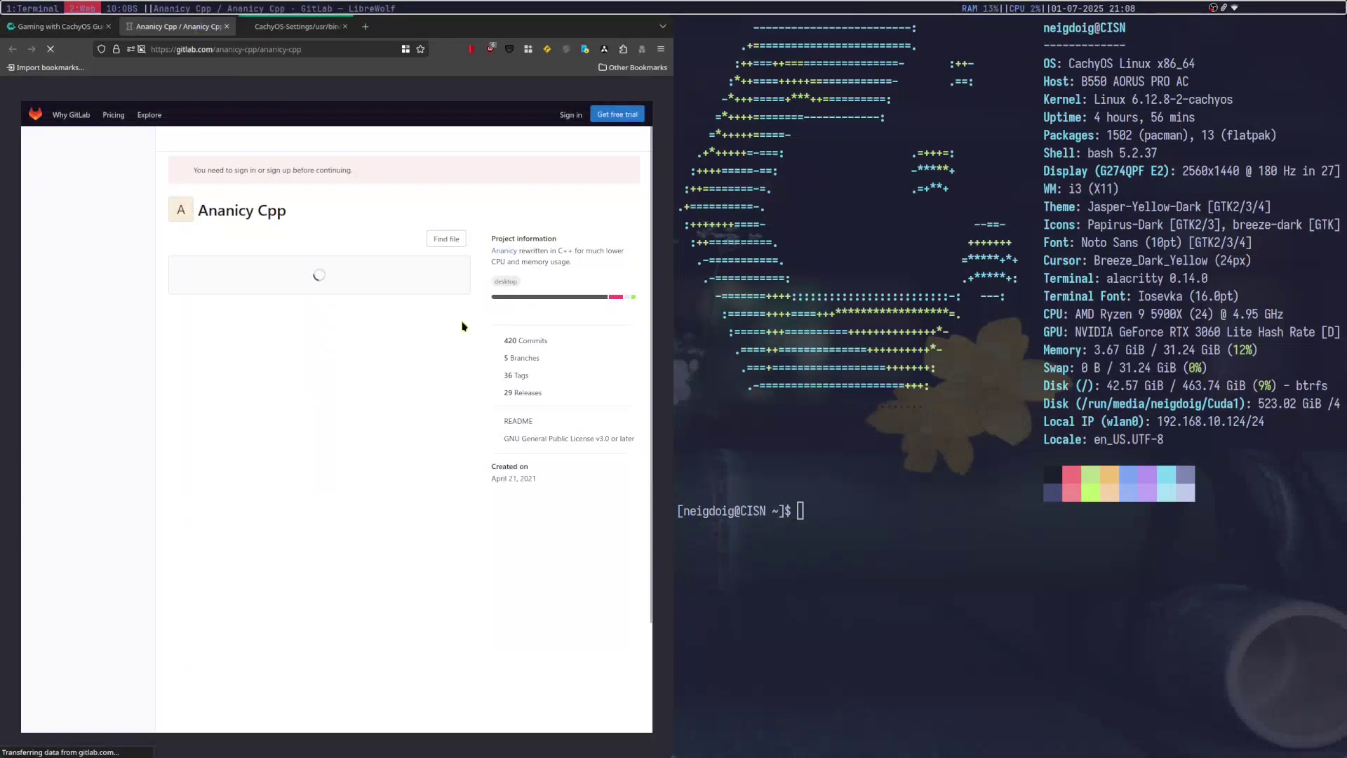
key("ctrl+w")
scroll(435, 376, "down", 2)
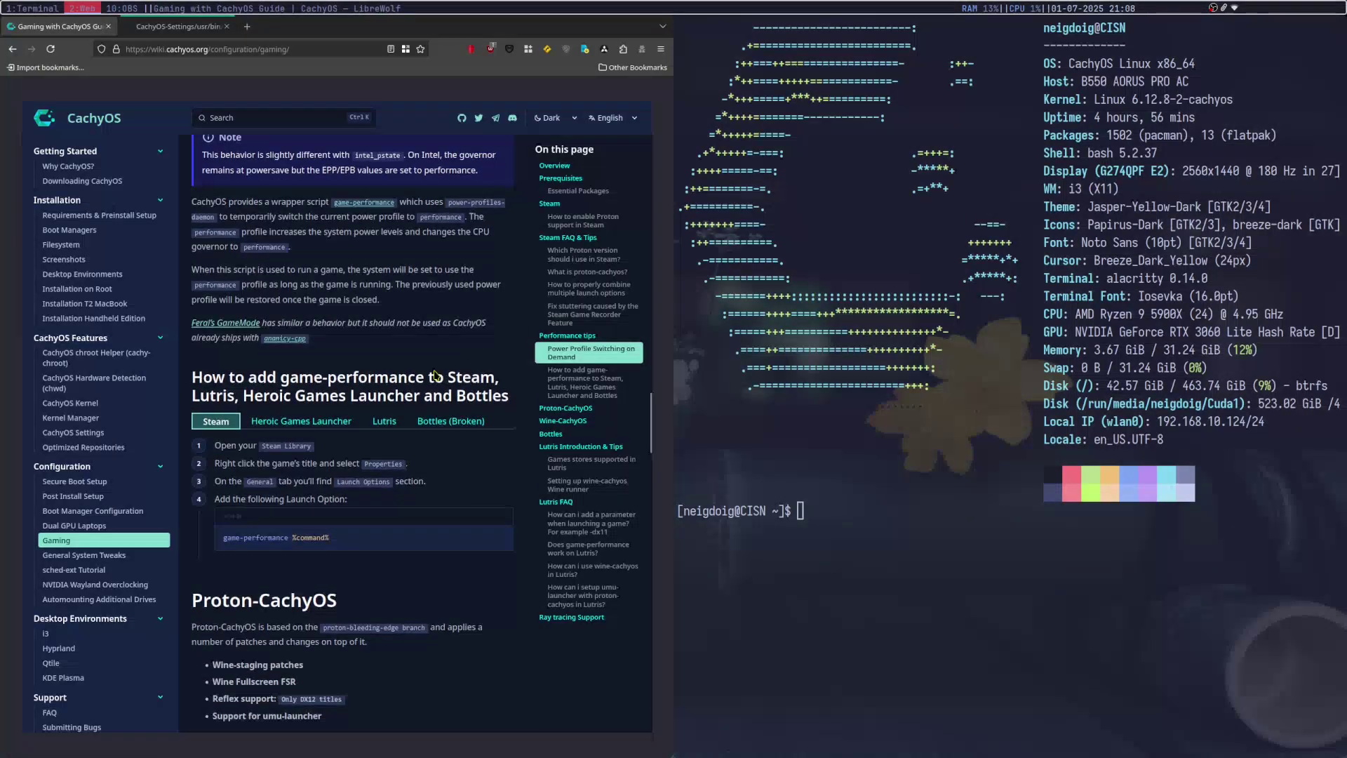
left_click(430, 424)
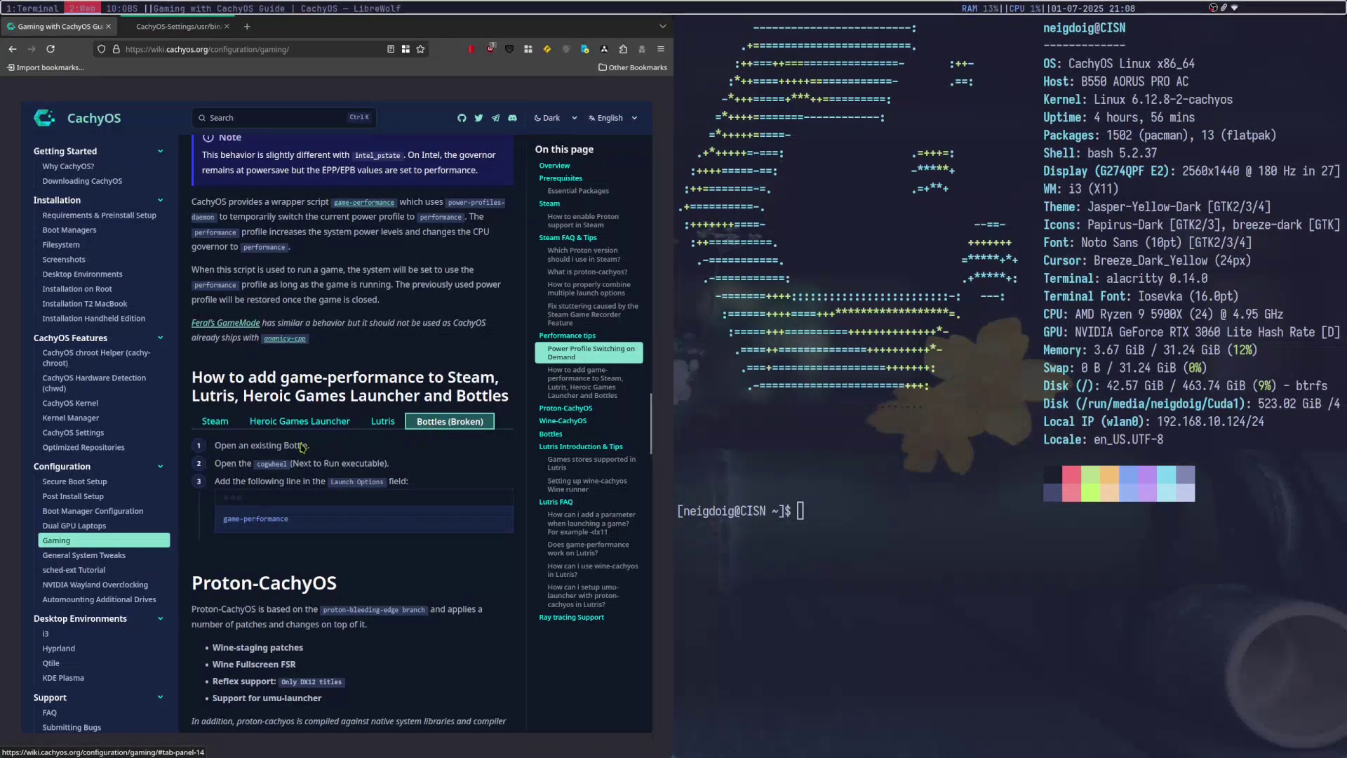
left_click(226, 423)
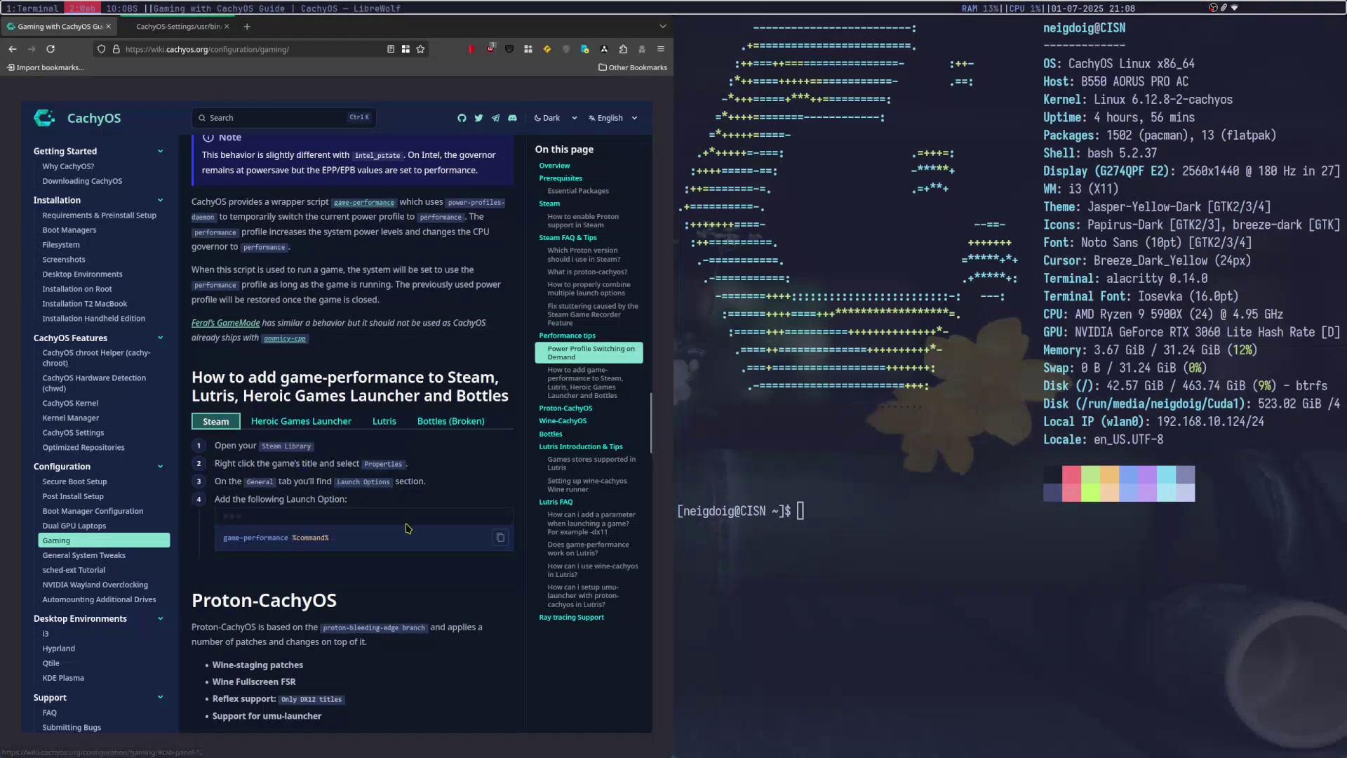
- Read down through Ray tracing Support, then close both LibreWolf and the terminal
scroll(405, 512, "down", 5)
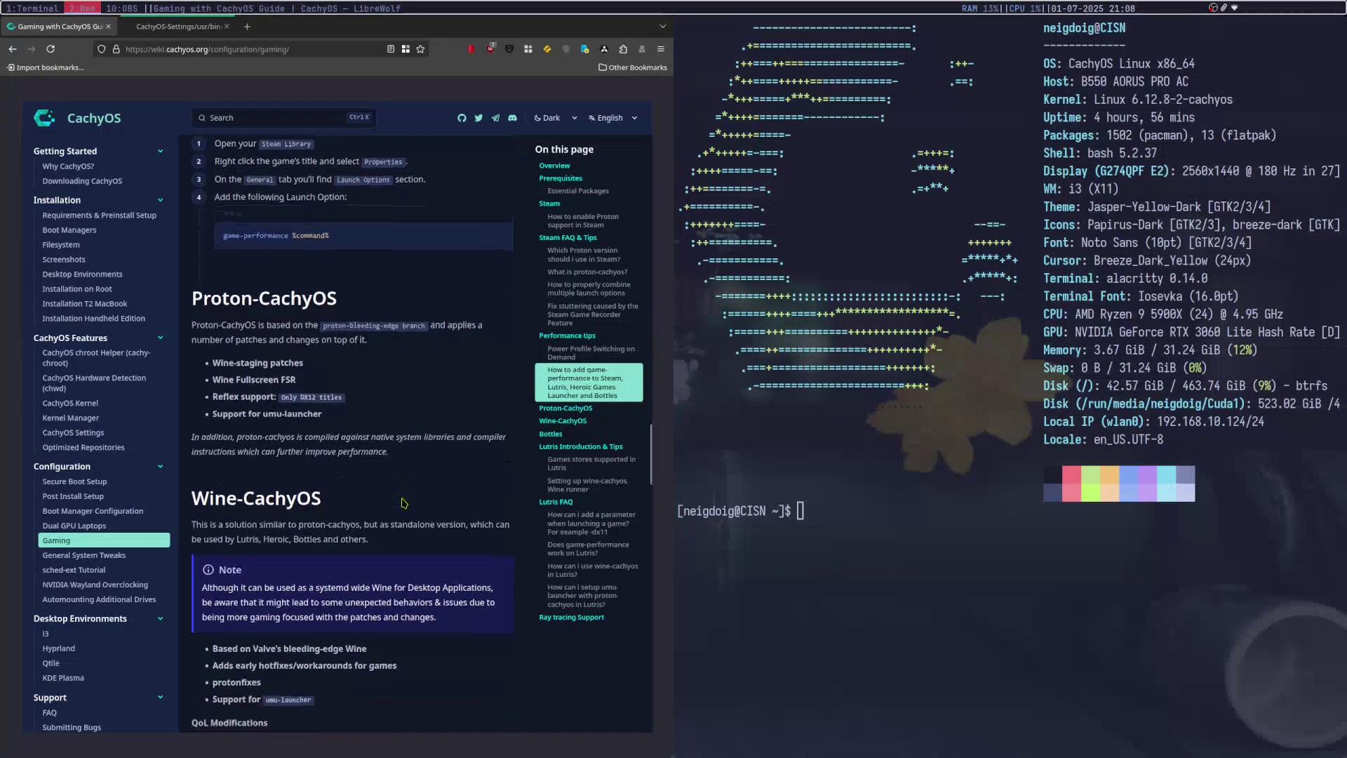
scroll(402, 502, "down", 6)
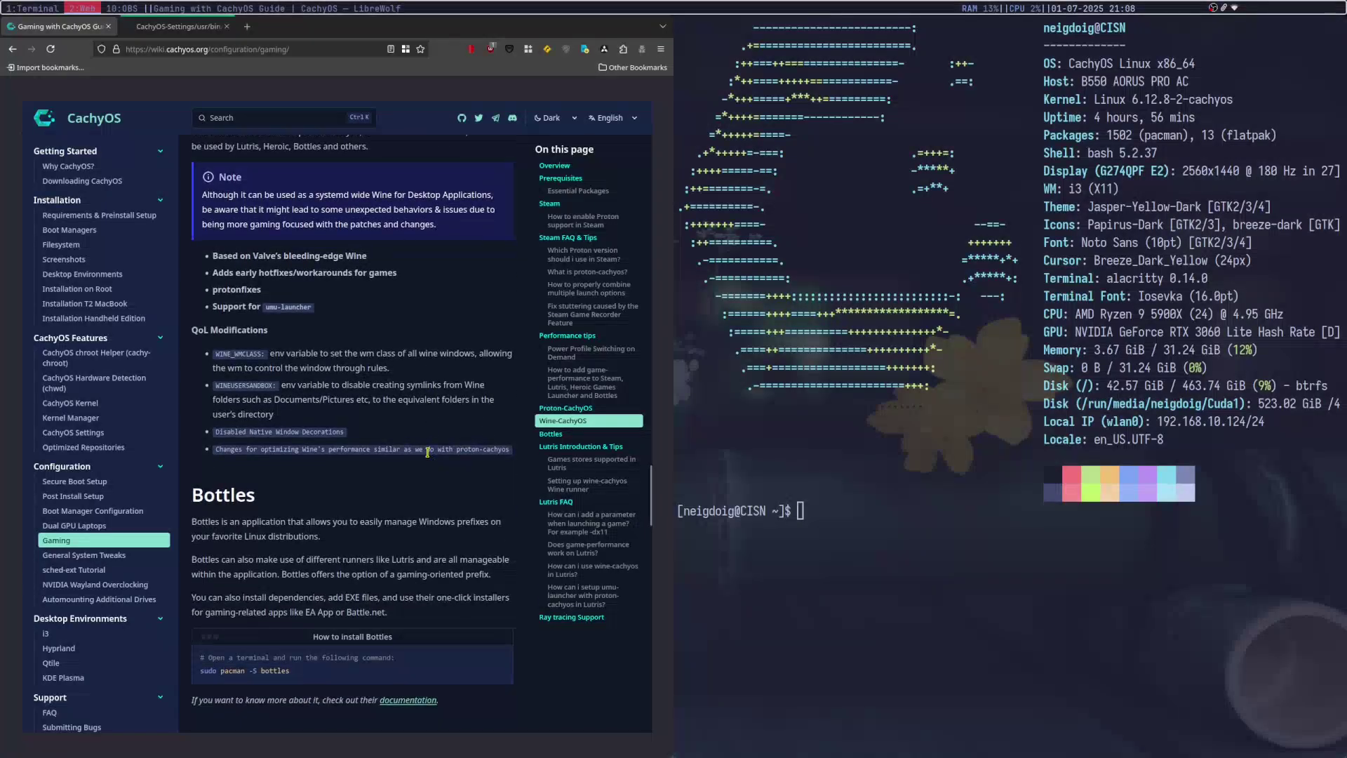
scroll(429, 456, "down", 5)
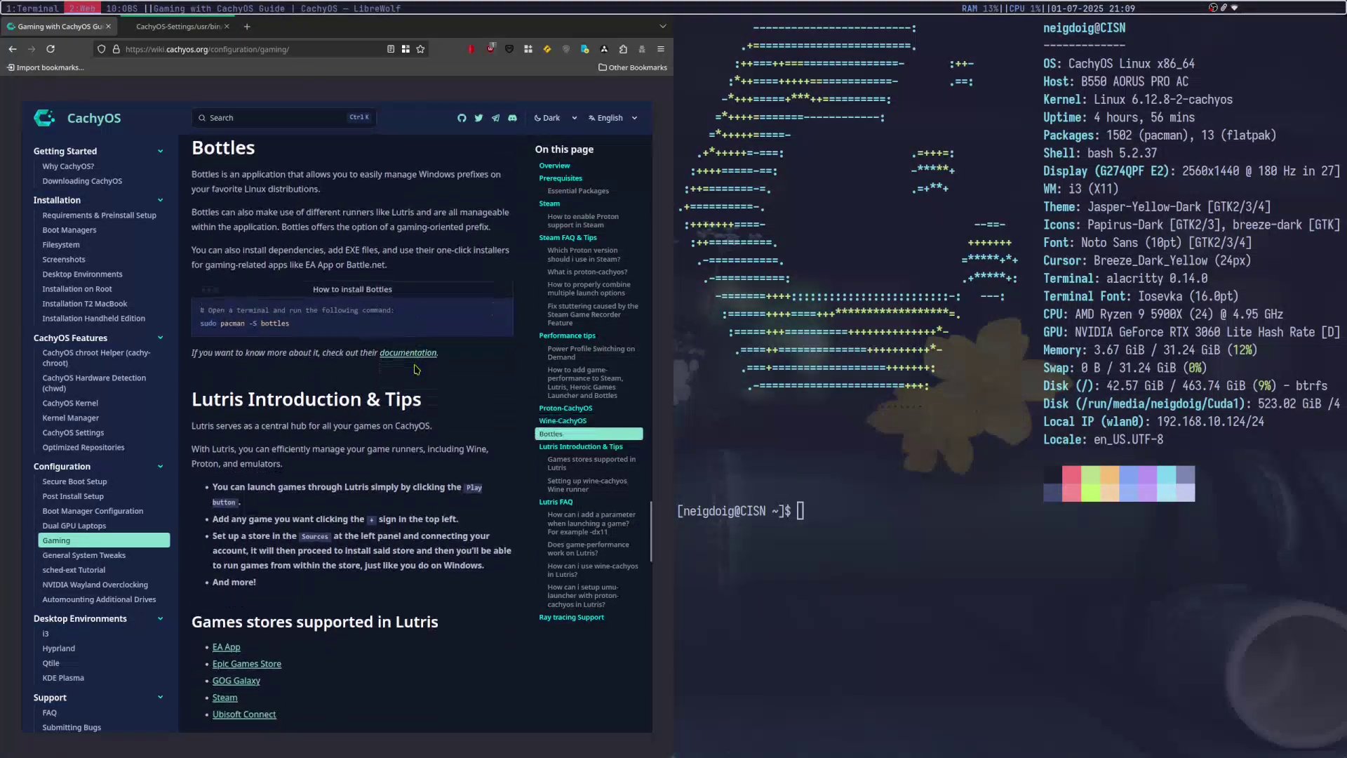
scroll(414, 365, "down", 6)
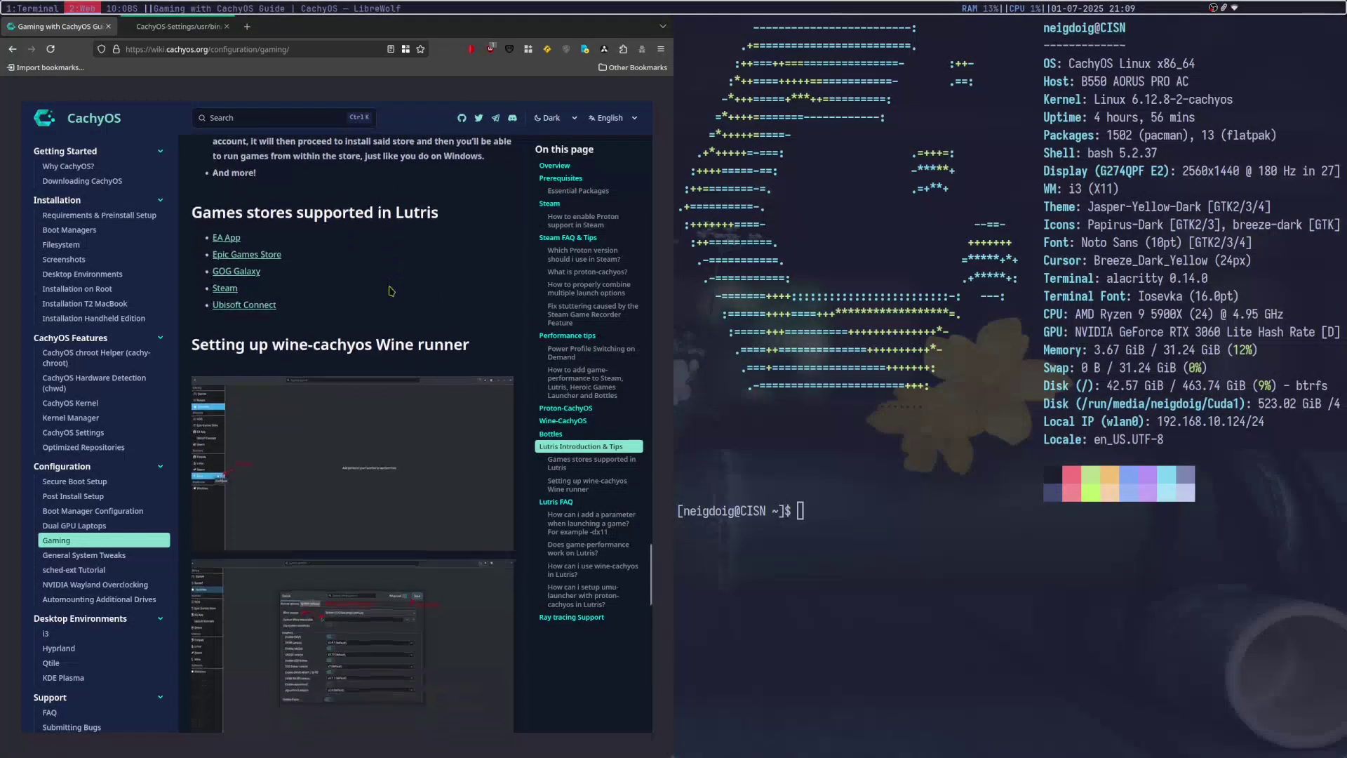
scroll(391, 291, "down", 11)
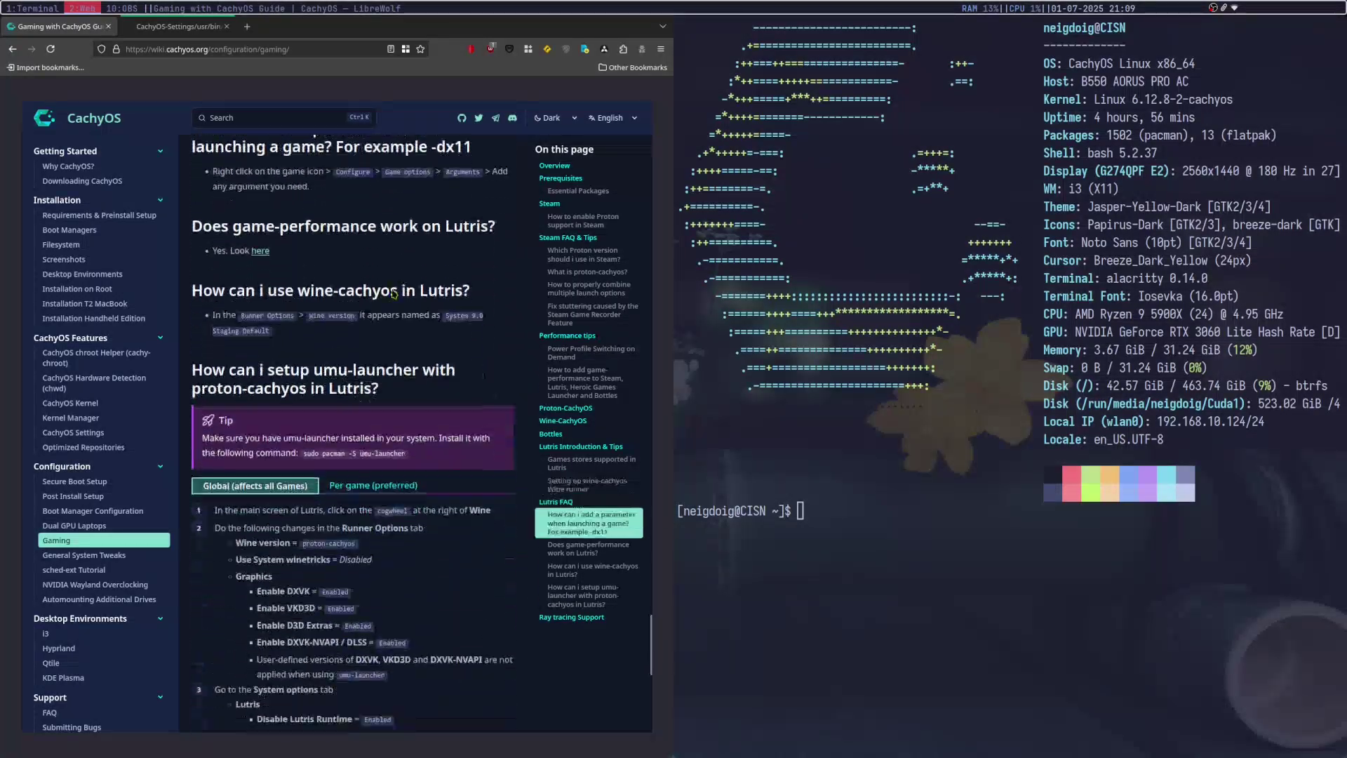
scroll(392, 292, "down", 8)
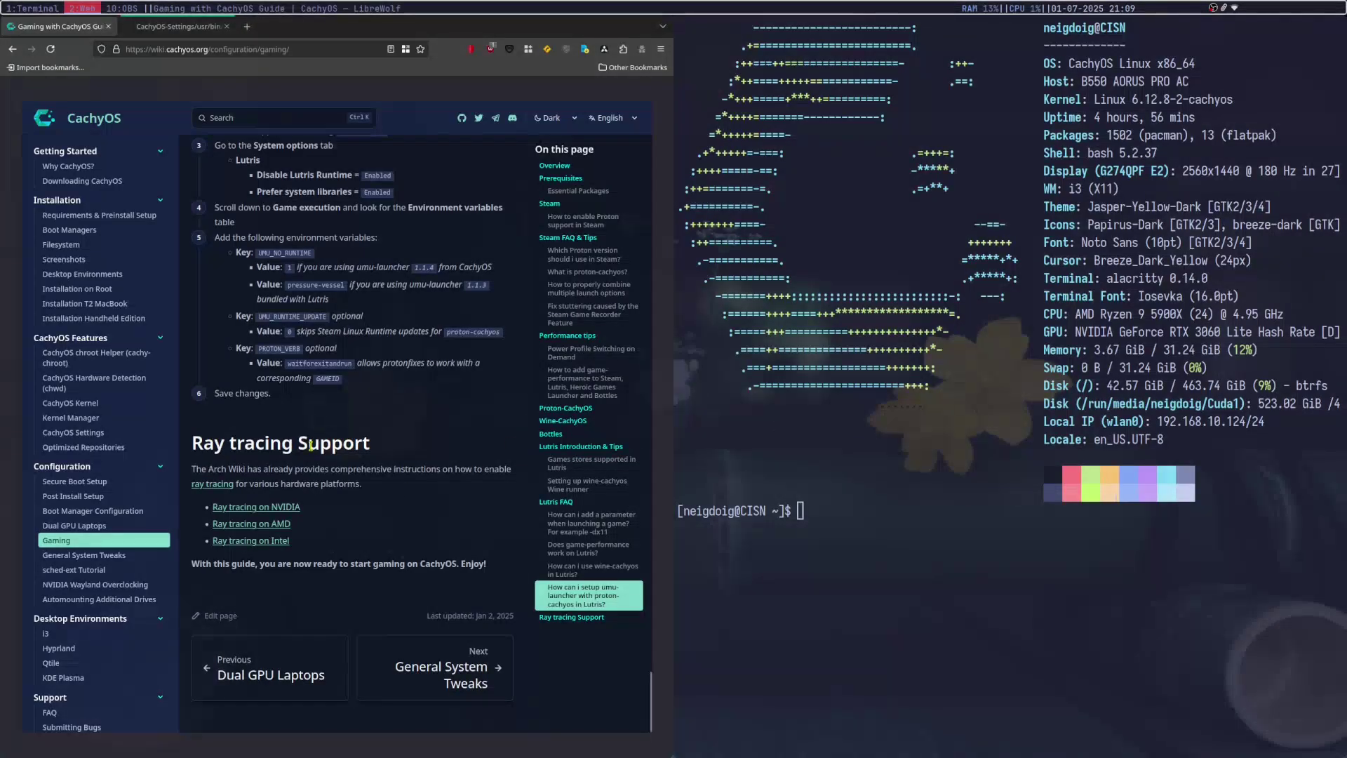
key("super+shift+q")
key("super+shift+q")
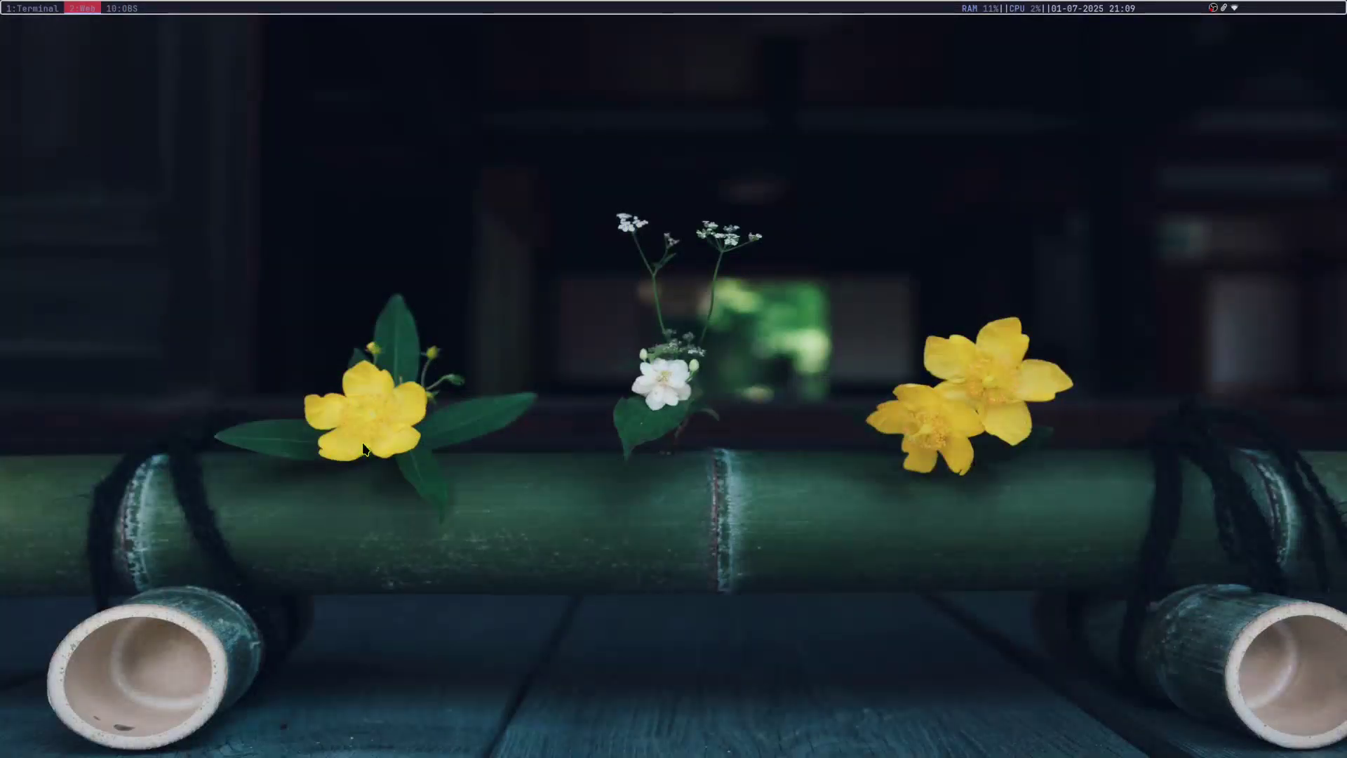